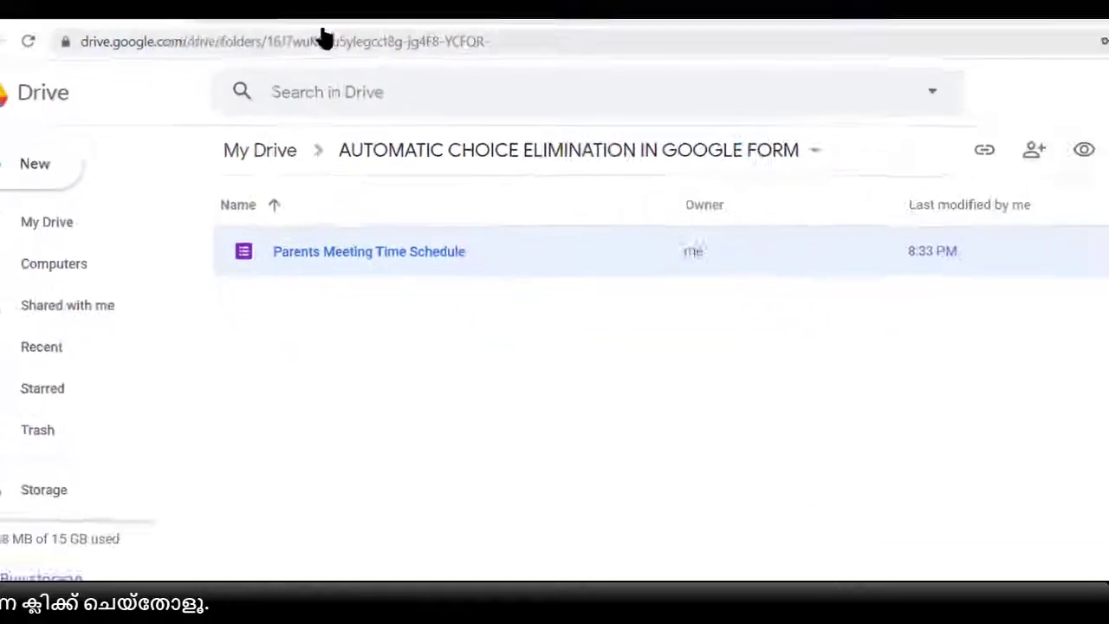
Switch to the Parents Meeting Time Schedule form and review the child name and parent name questions in section 1
click(323, 25)
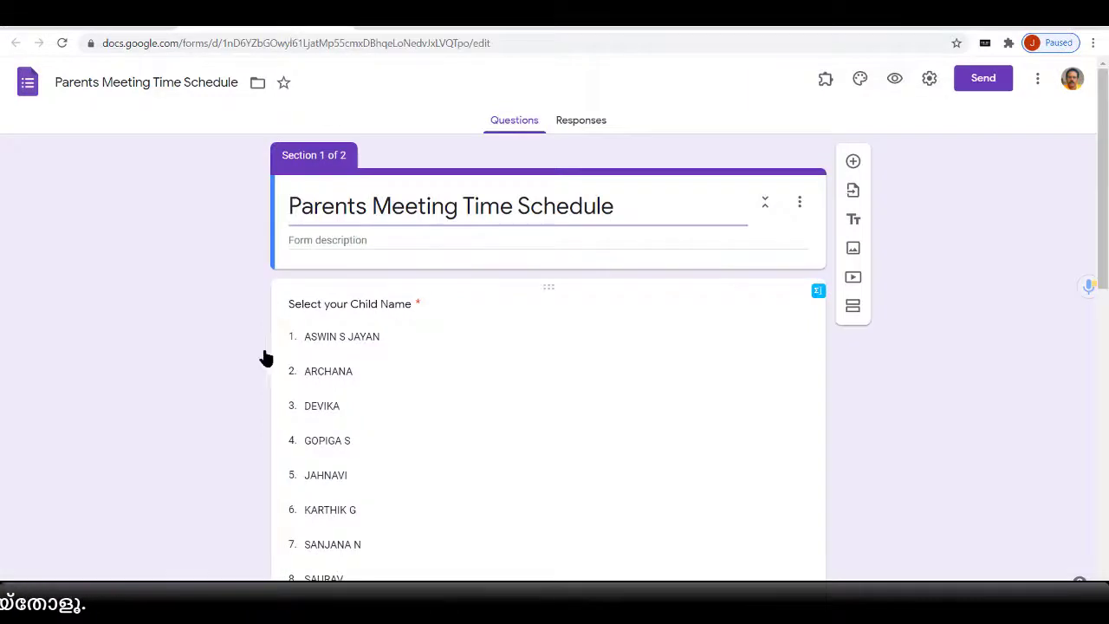
scroll(345, 318, down, 1)
scroll(388, 329, down, 1)
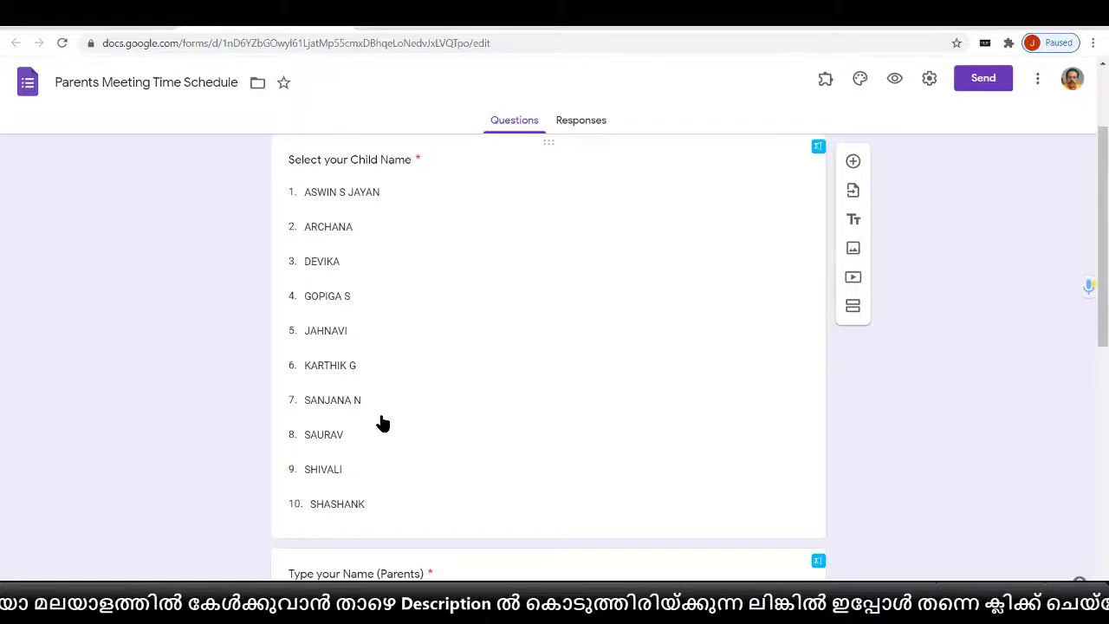
scroll(382, 423, down, 2)
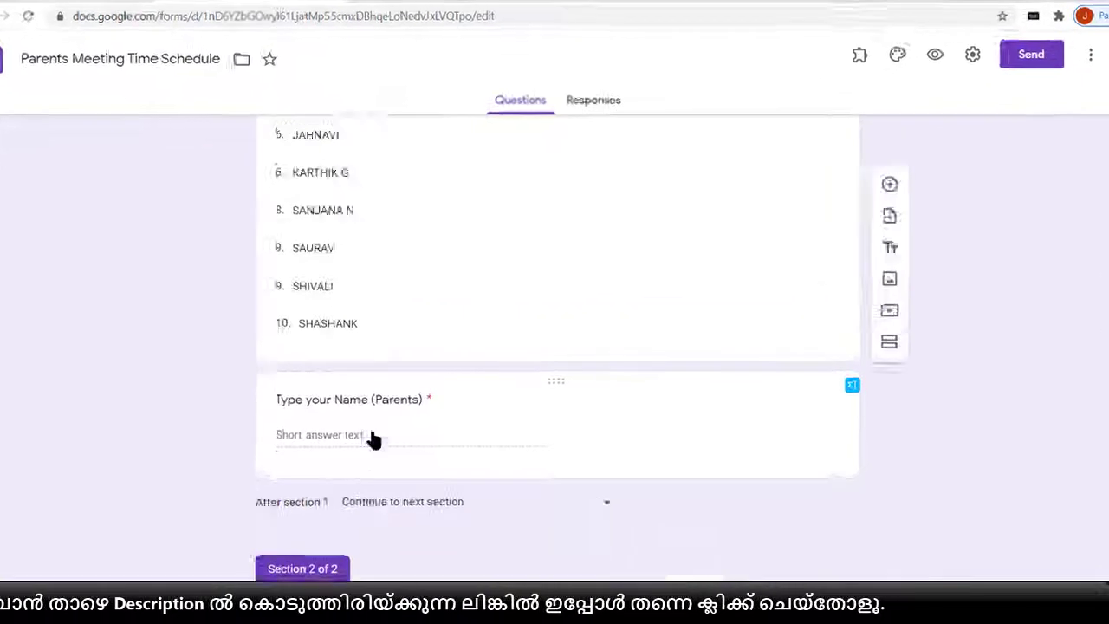
scroll(379, 430, up, 1)
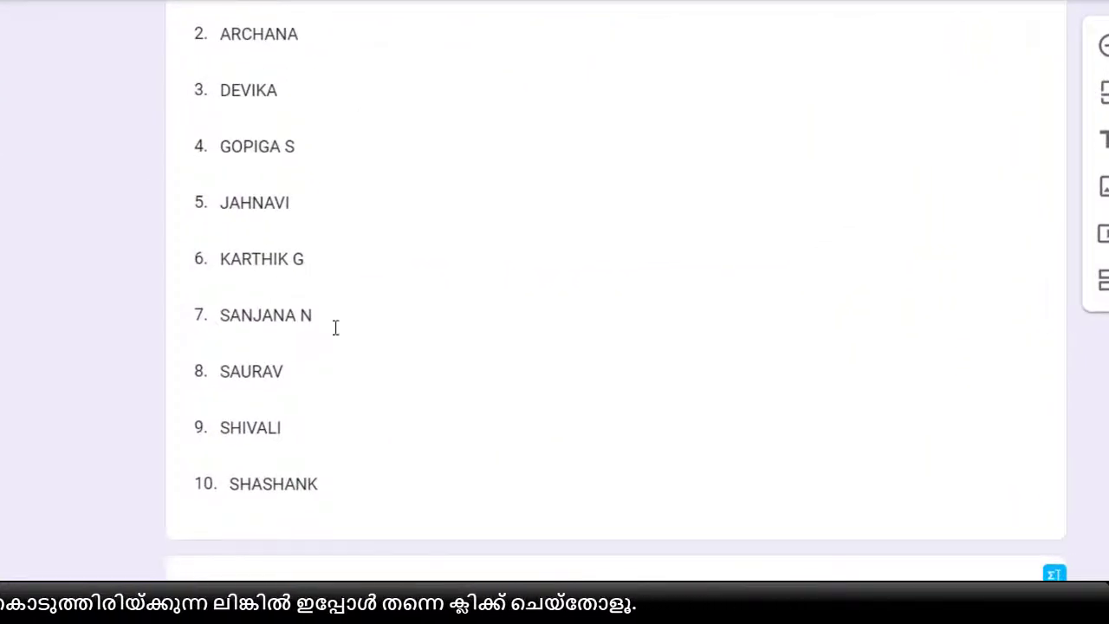
scroll(334, 325, up, 2)
scroll(334, 329, down, 4)
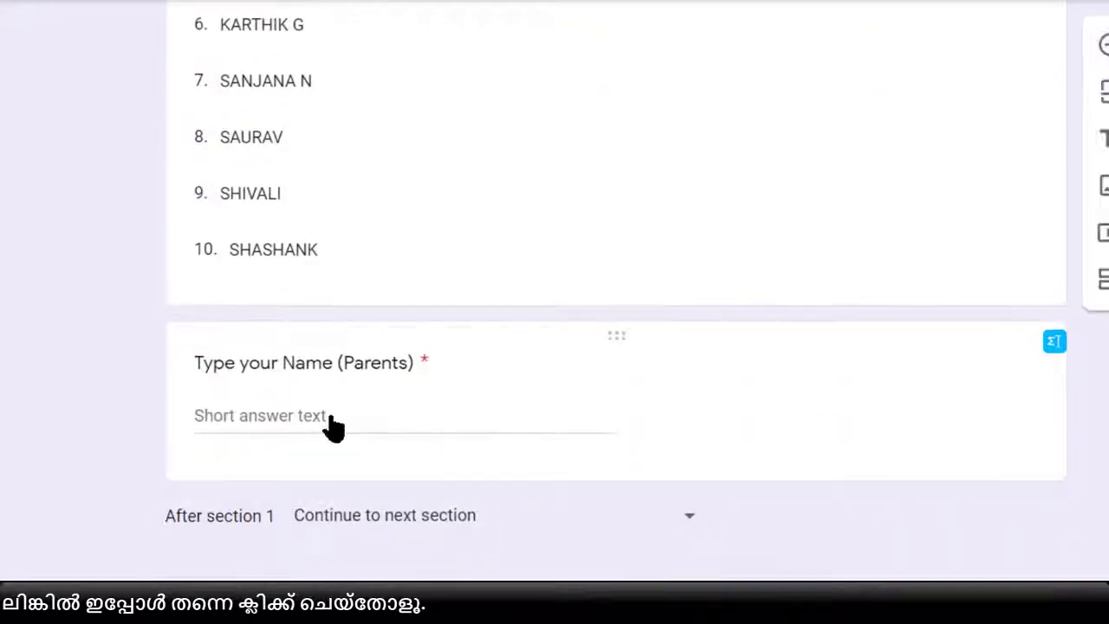
scroll(331, 423, down, 2)
click(318, 319)
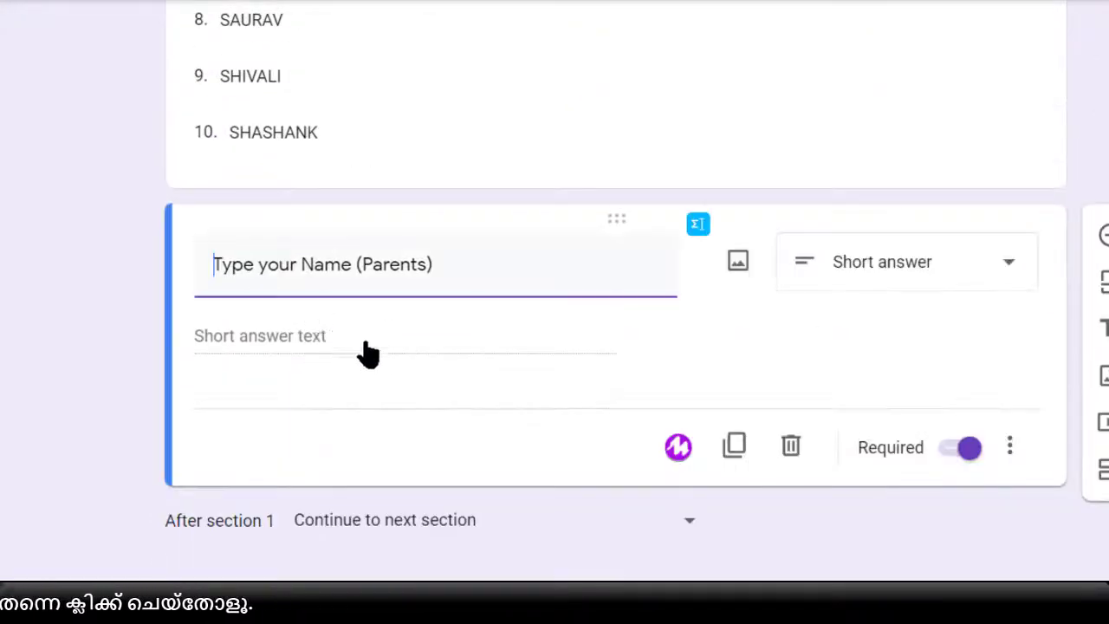
Examine the TIME OPTIONS TO MEET section, including its instructions and the time slot options
scroll(364, 433, down, 4)
scroll(338, 481, down, 3)
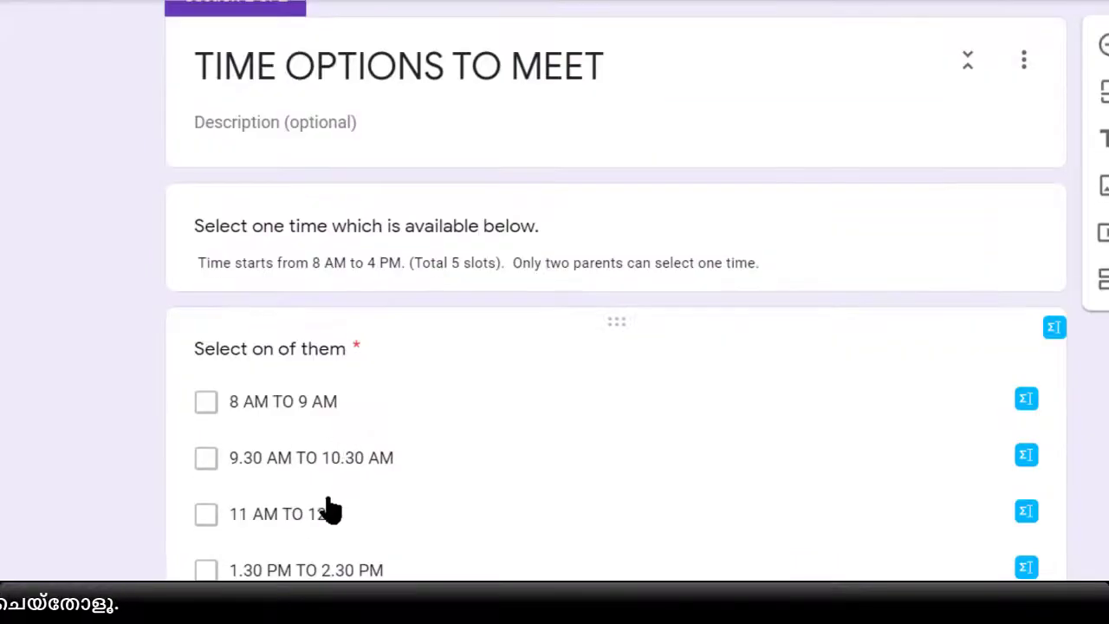
scroll(254, 444, down, 1)
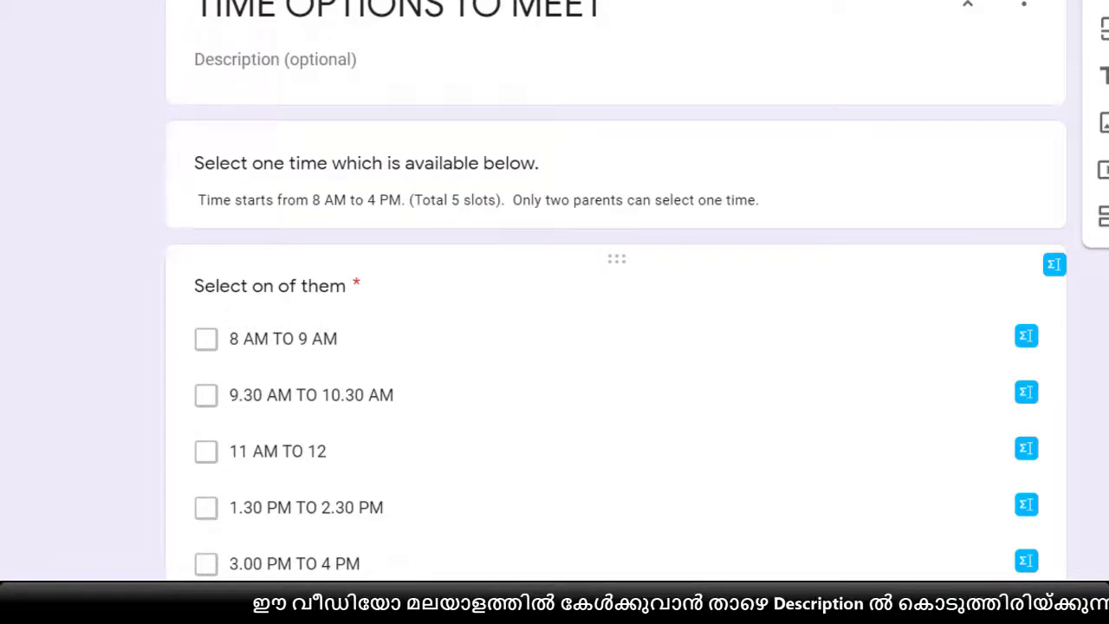
scroll(339, 334, up, 5)
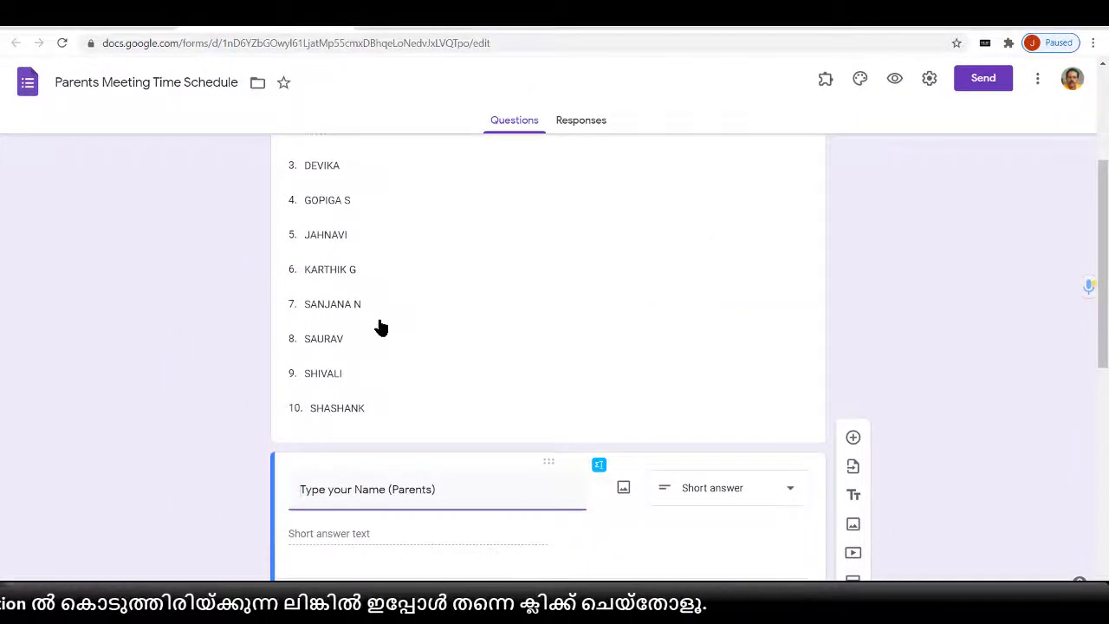
scroll(381, 326, down, 3)
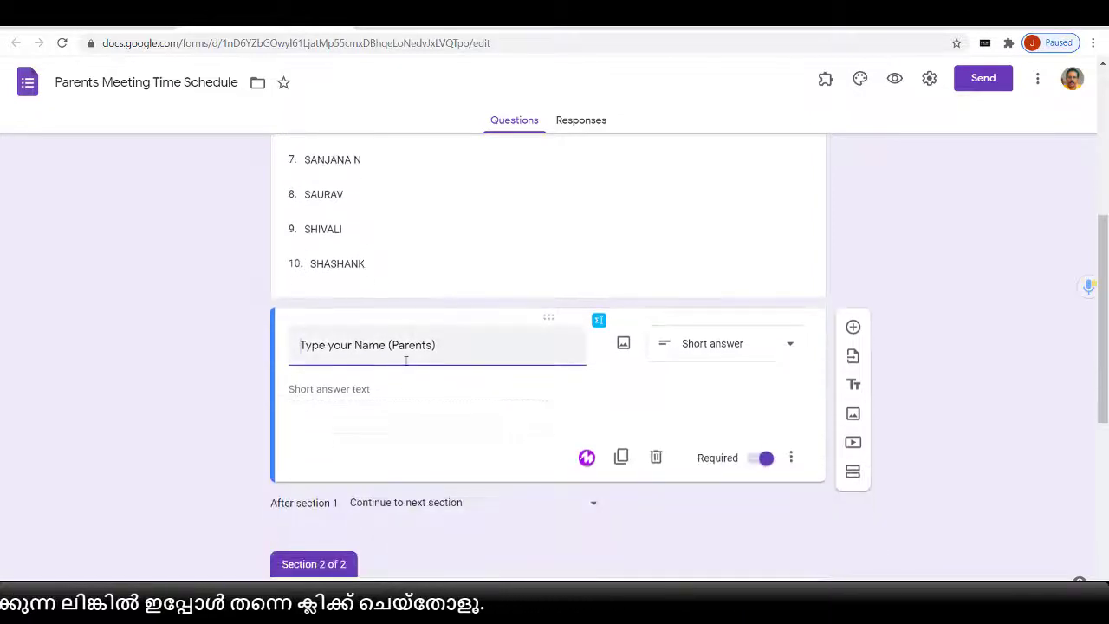
scroll(412, 368, down, 3)
scroll(416, 378, down, 6)
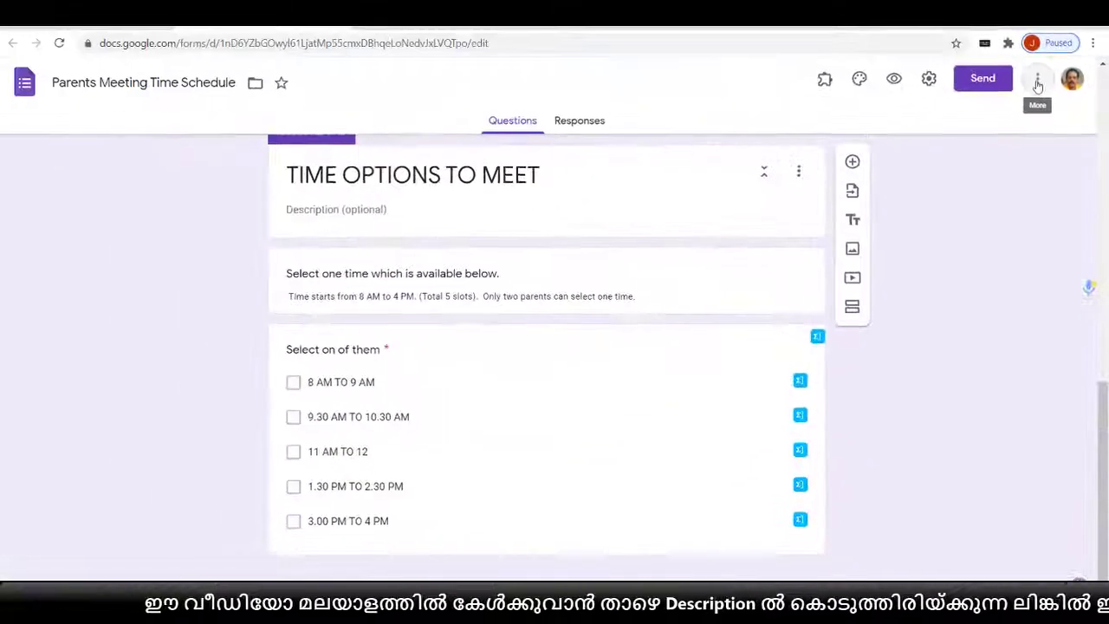
Search the form's add-on marketplace for "CHOICE" and pick the Choice Eliminator 2 suggestion
click(949, 184)
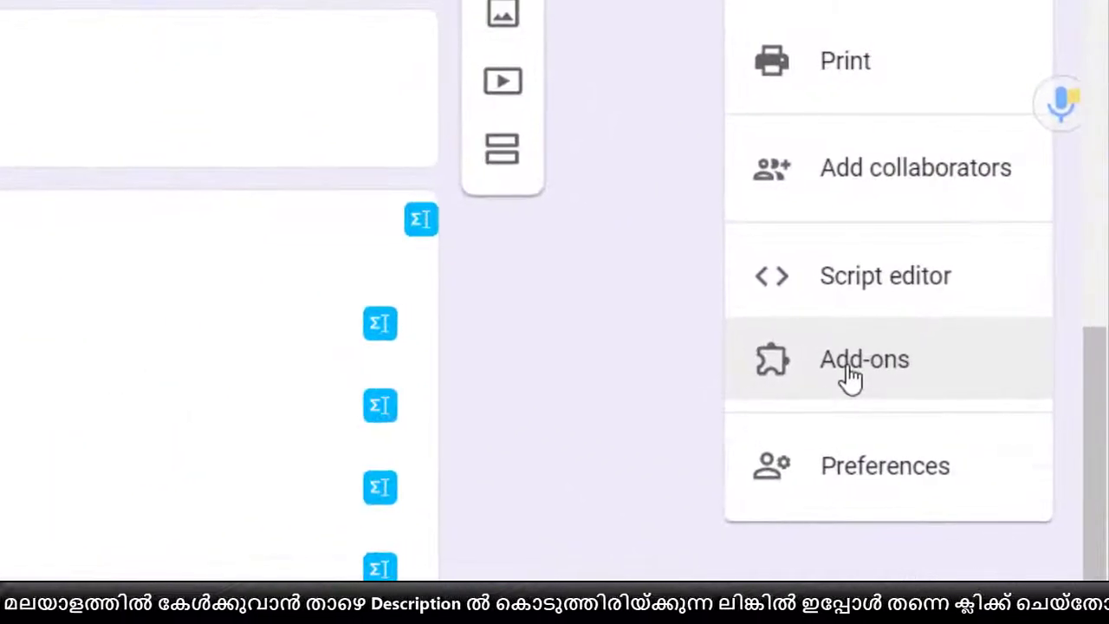
click(849, 379)
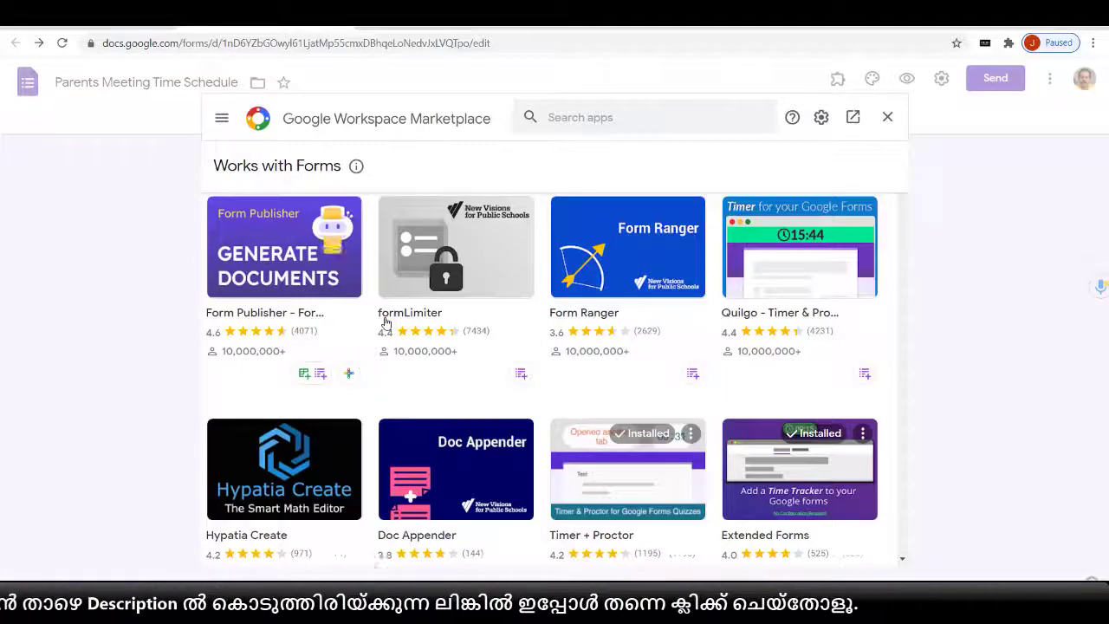
click(581, 117)
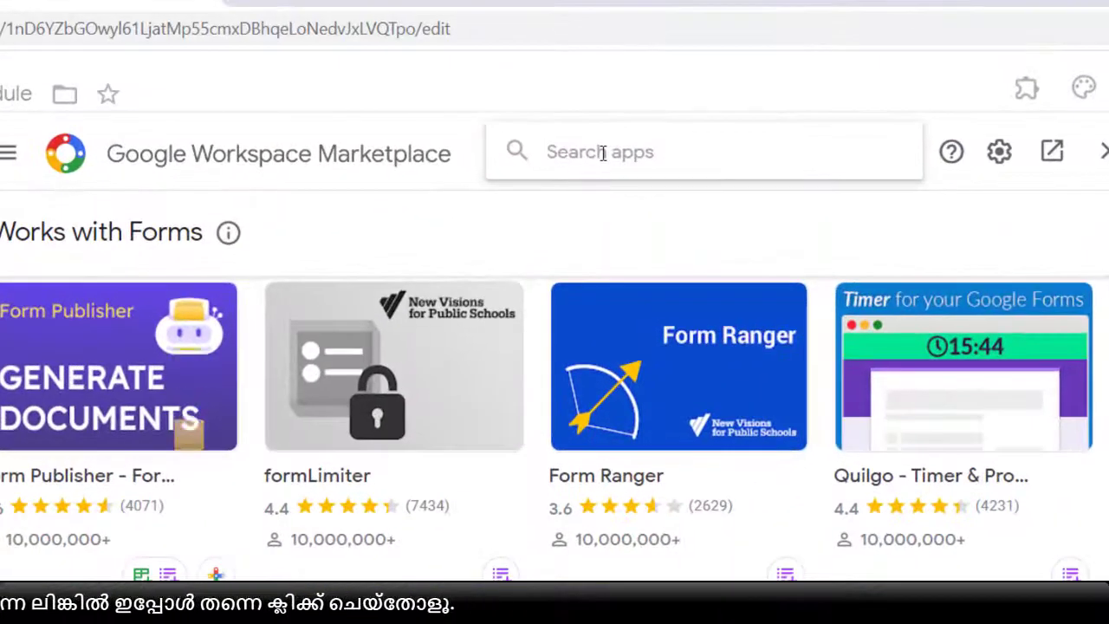
text(CHOICE)
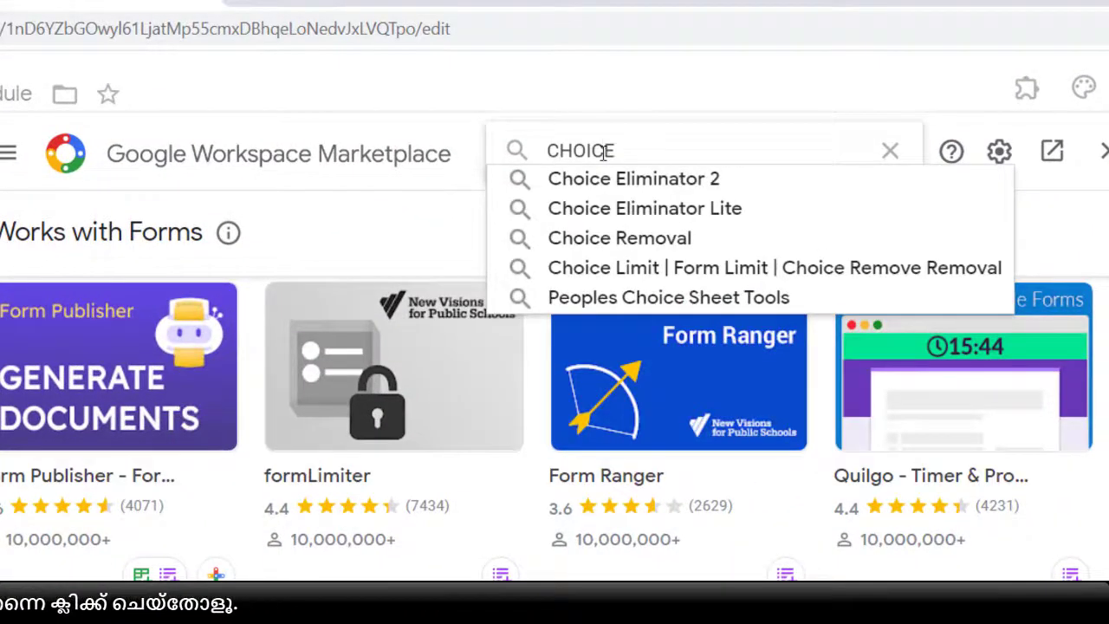
click(648, 192)
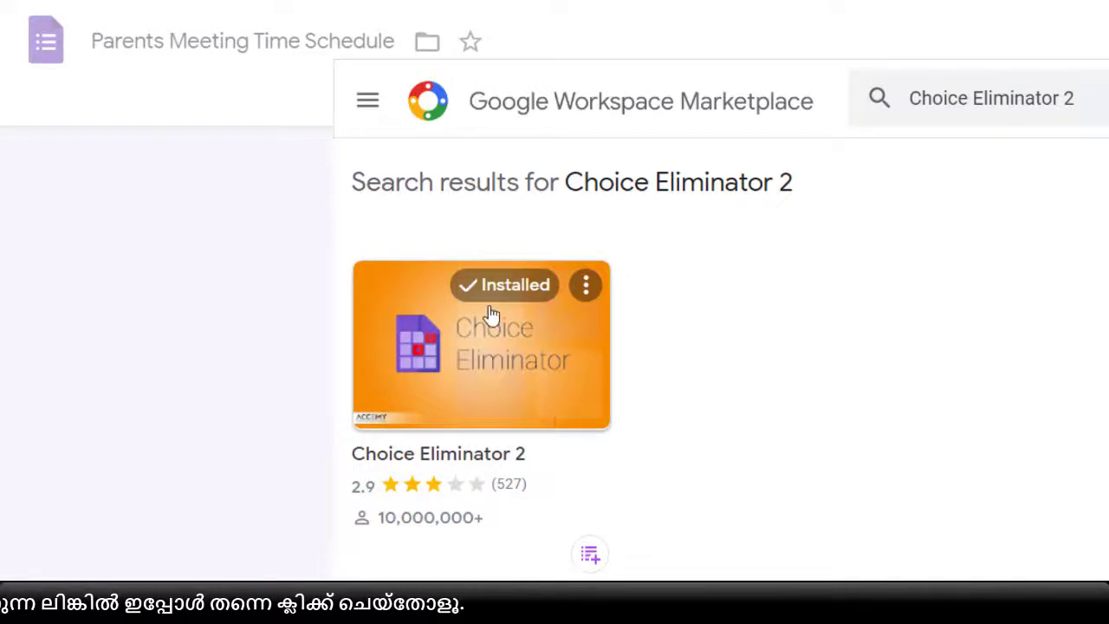
View the Choice Eliminator 2 listing, close the marketplace, and check the form's list of installed add-ons
click(562, 397)
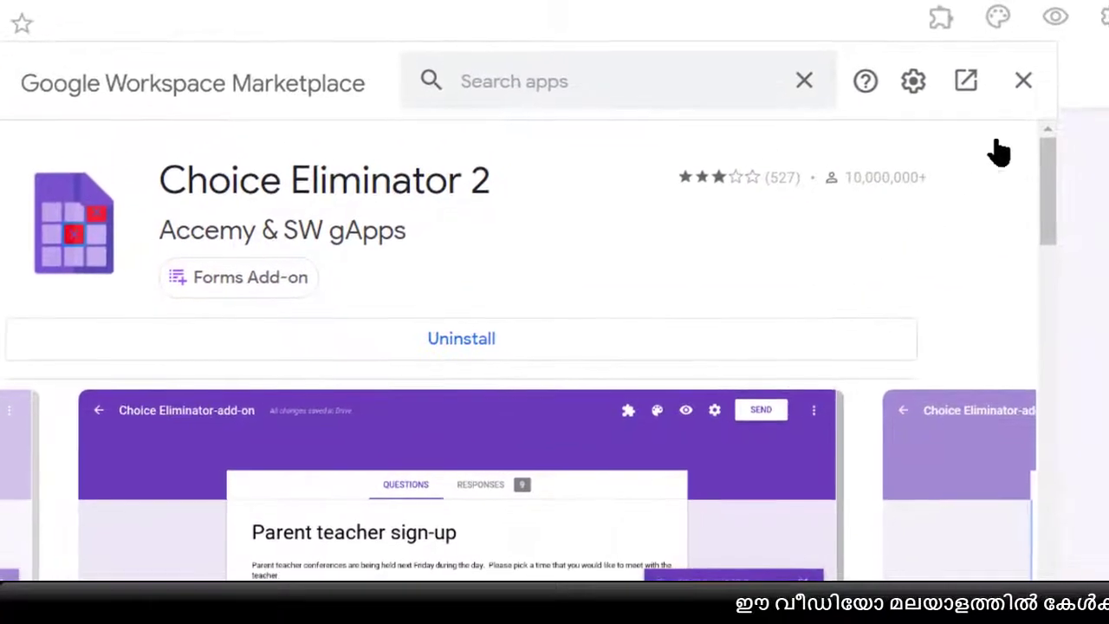
click(1024, 83)
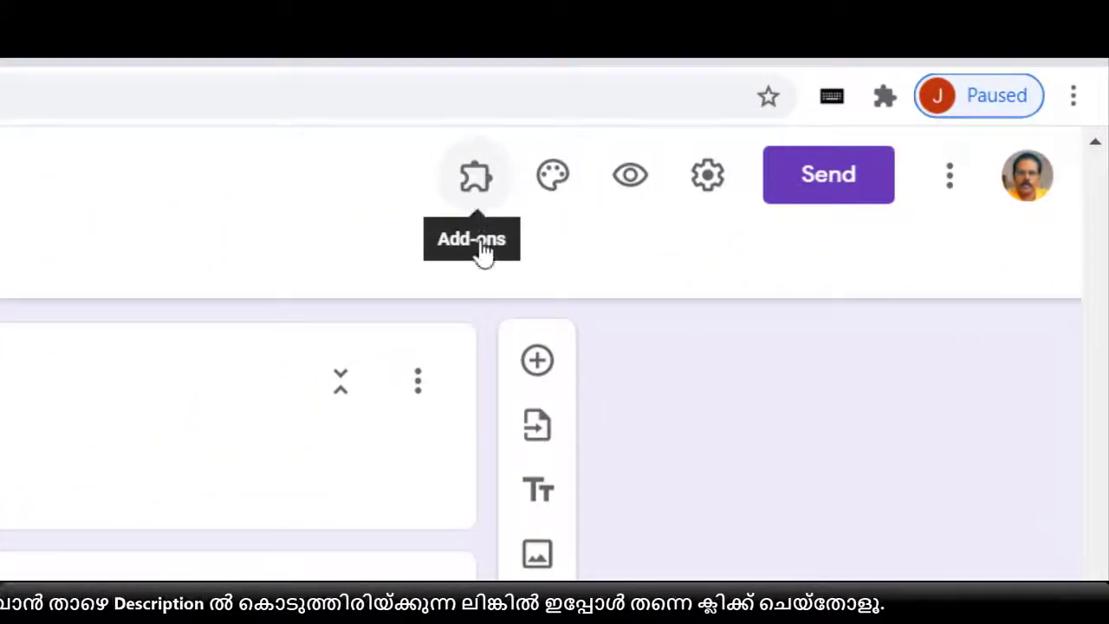
click(472, 192)
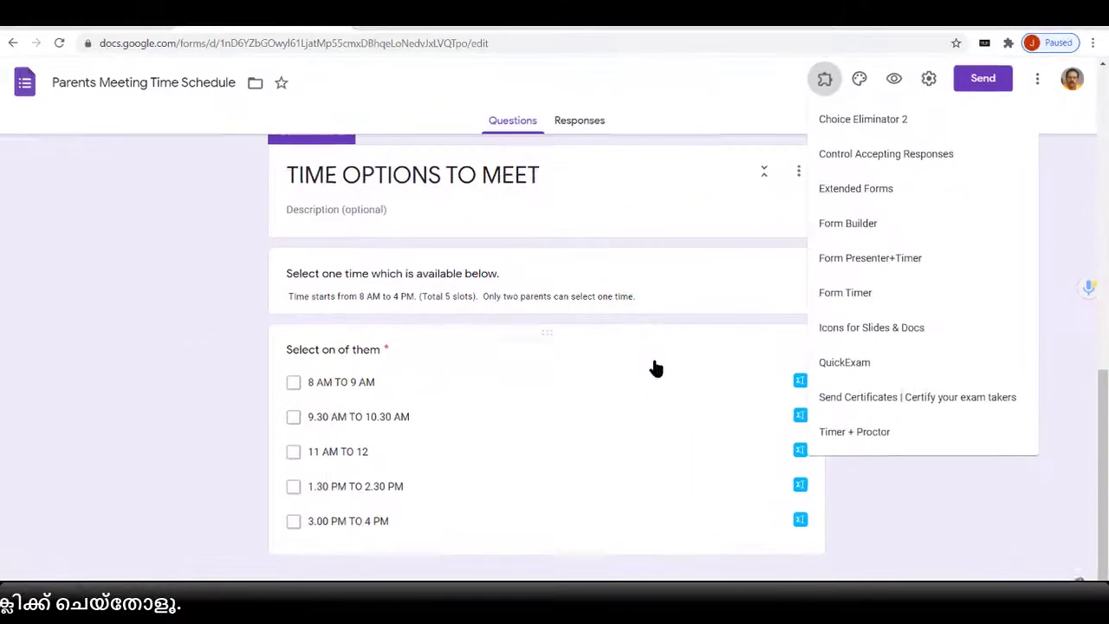
click(624, 358)
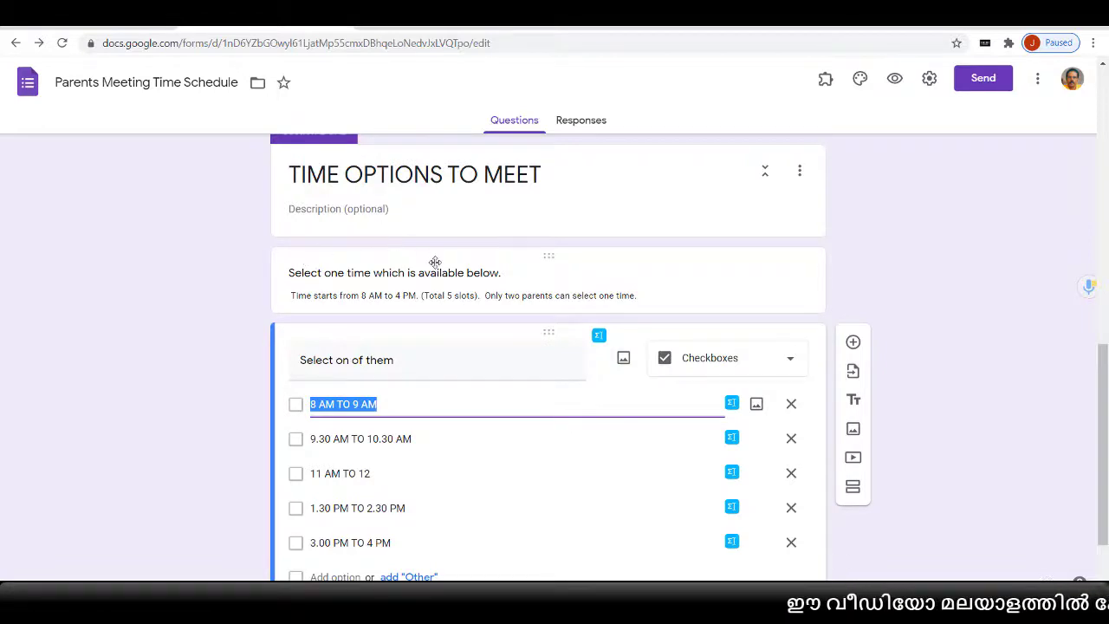
Re-examine the whole form, from the child and parent name questions to the time selection instructions and slot options
scroll(435, 262, down, 1)
scroll(437, 270, up, 5)
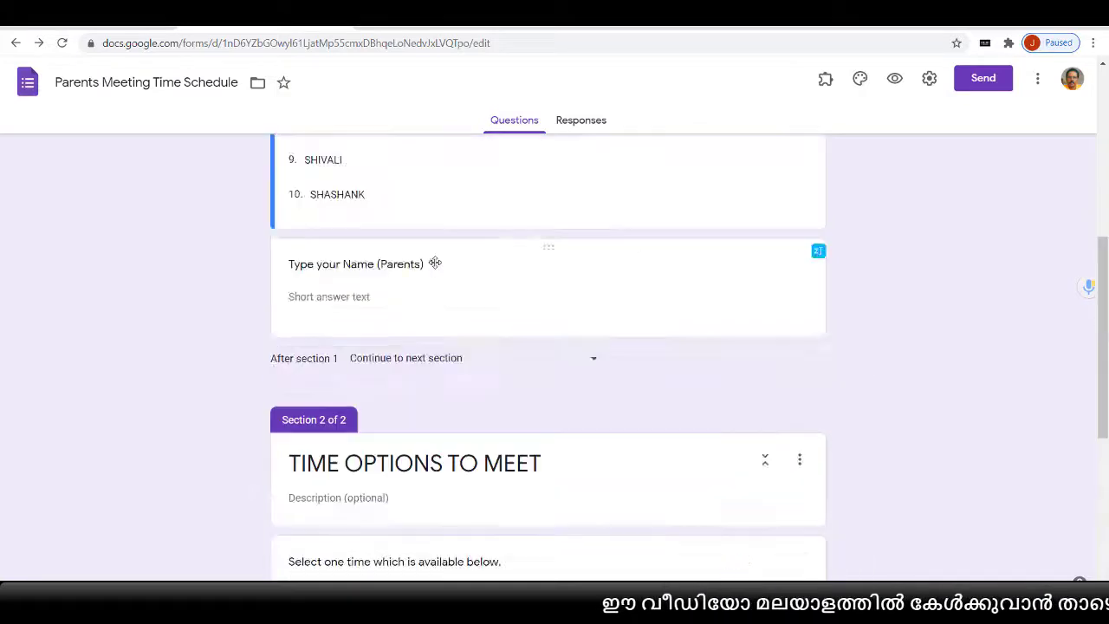
scroll(435, 268, up, 5)
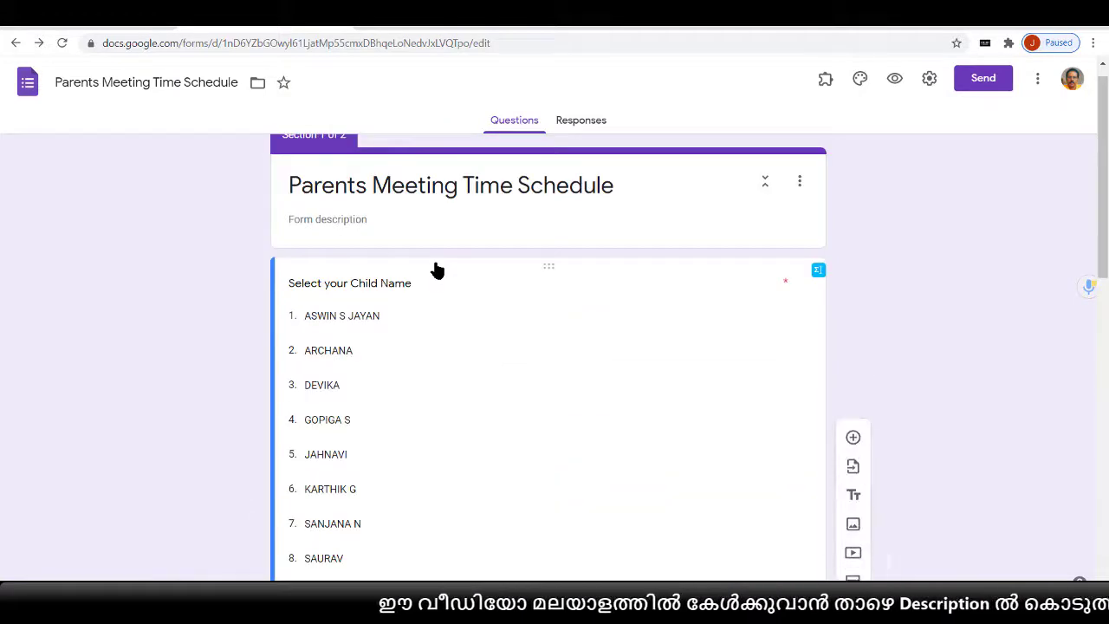
scroll(451, 282, down, 2)
scroll(451, 282, up, 2)
scroll(407, 305, down, 2)
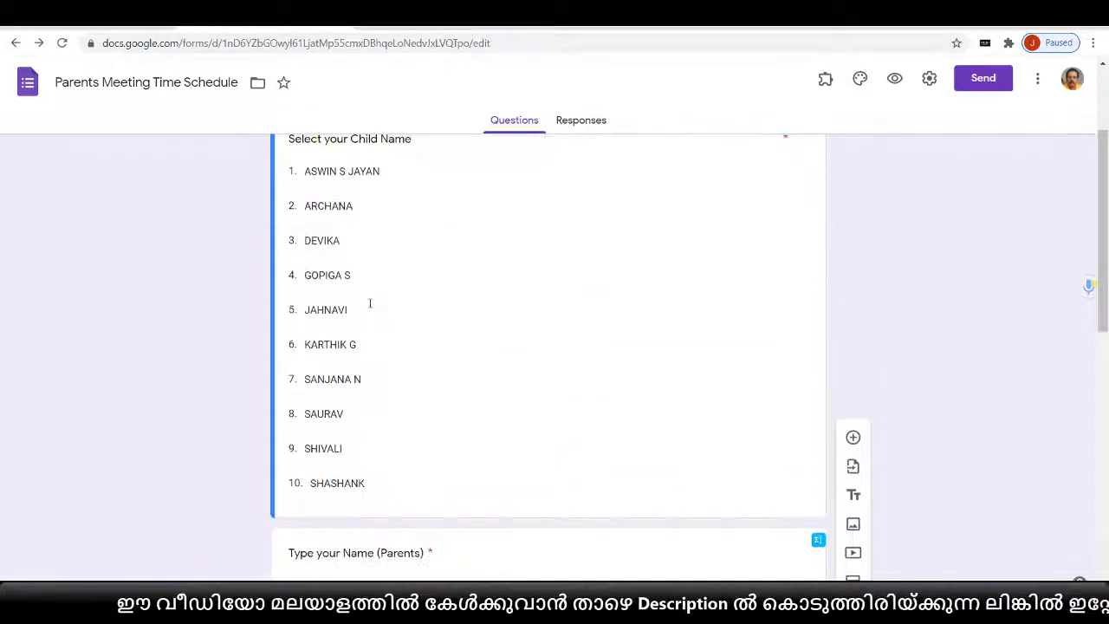
click(371, 308)
scroll(376, 320, down, 3)
click(403, 456)
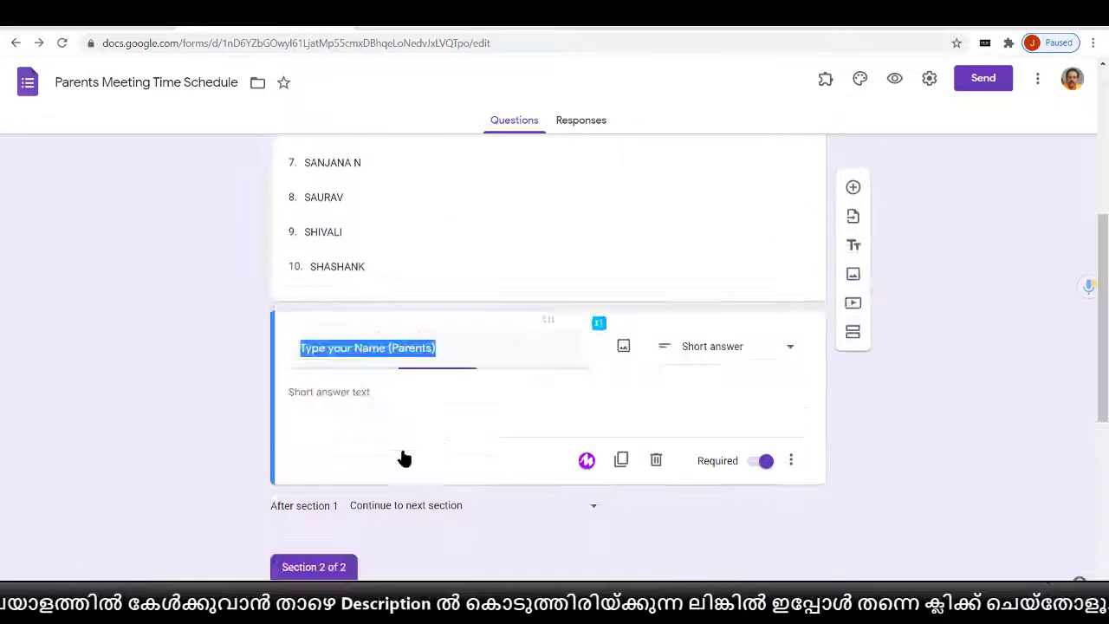
scroll(452, 411, down, 3)
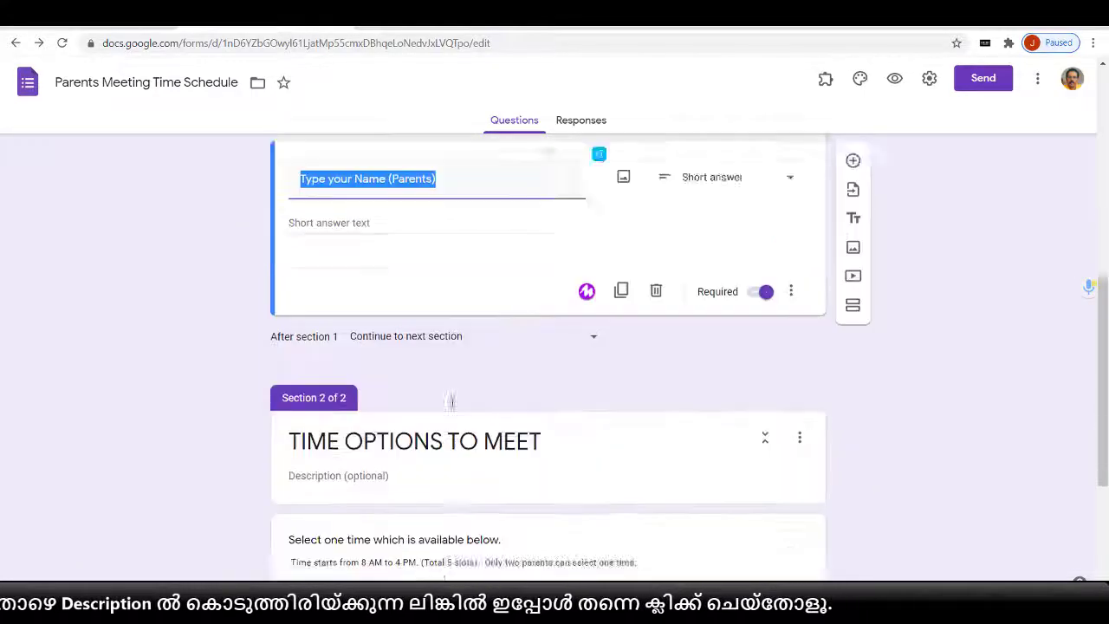
click(450, 444)
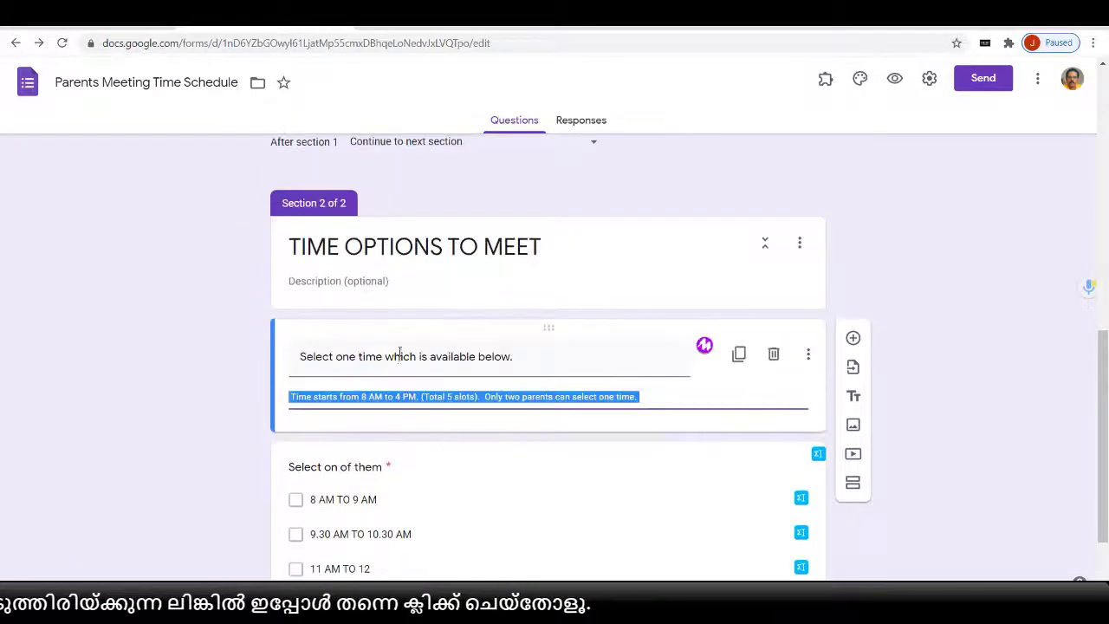
scroll(390, 407, down, 1)
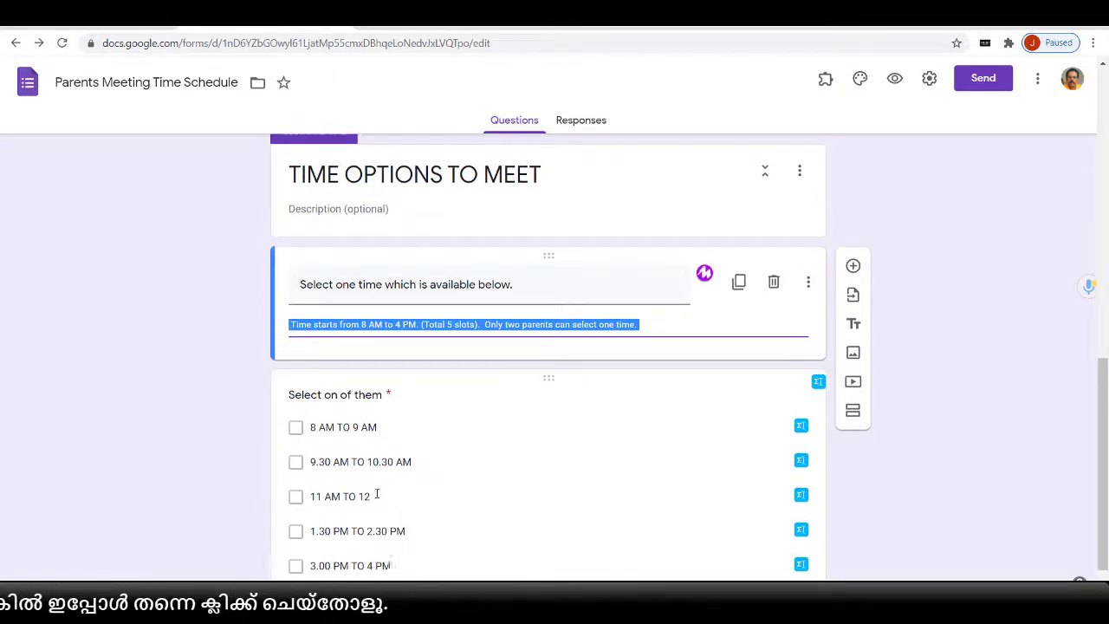
triple_click(387, 284)
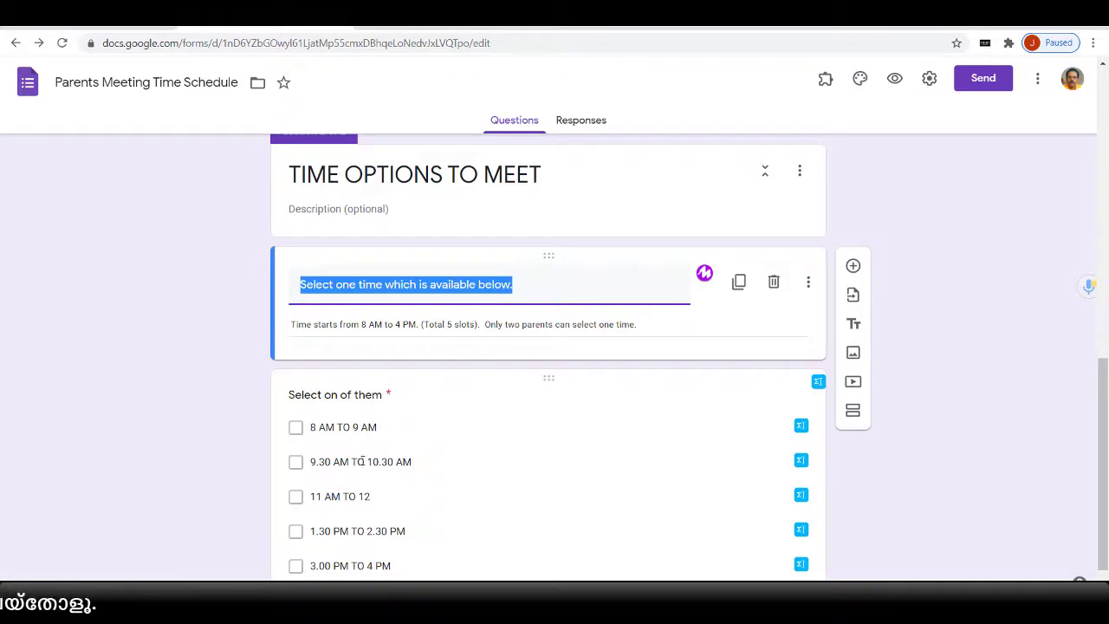
scroll(422, 460, down, 1)
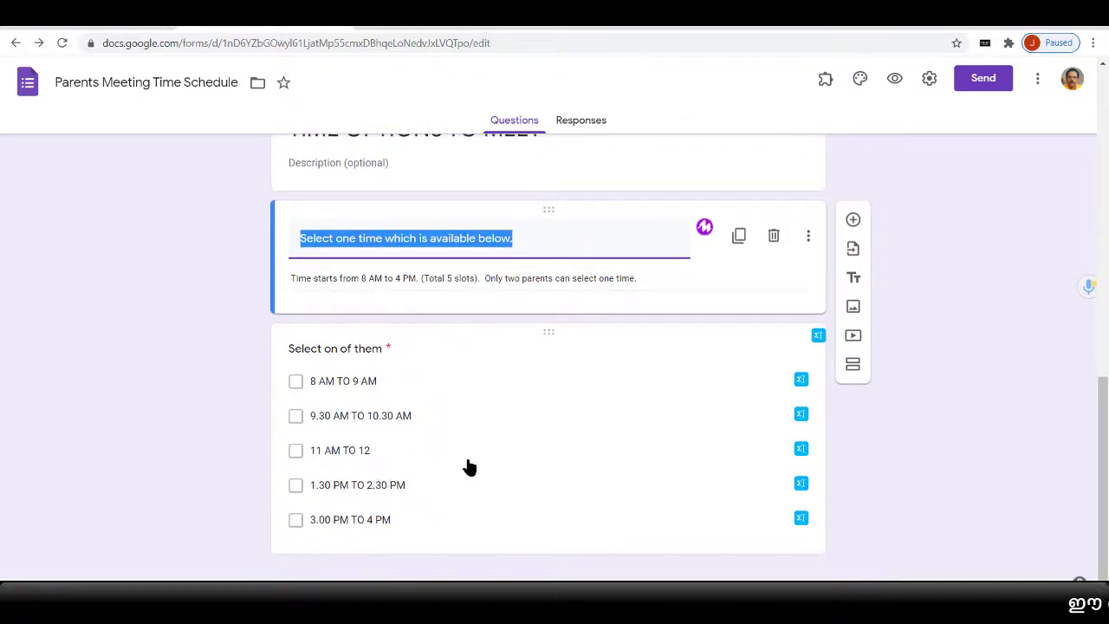
Open the Choice Eliminator 2 add-on for the time slot question, dismiss its dialog, and reload the form page
click(594, 416)
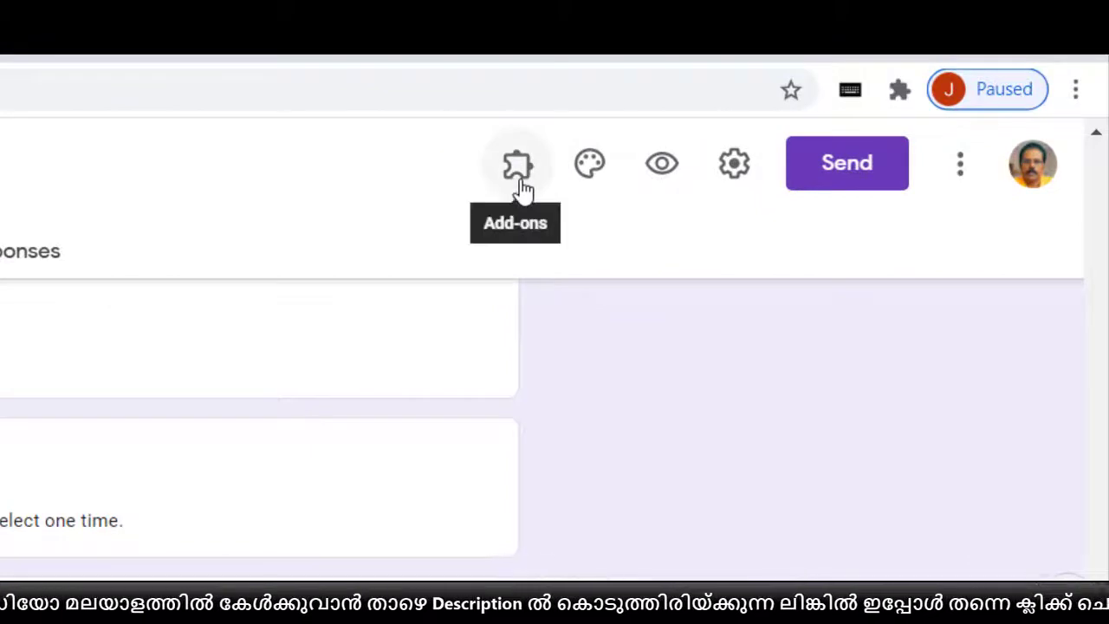
click(520, 184)
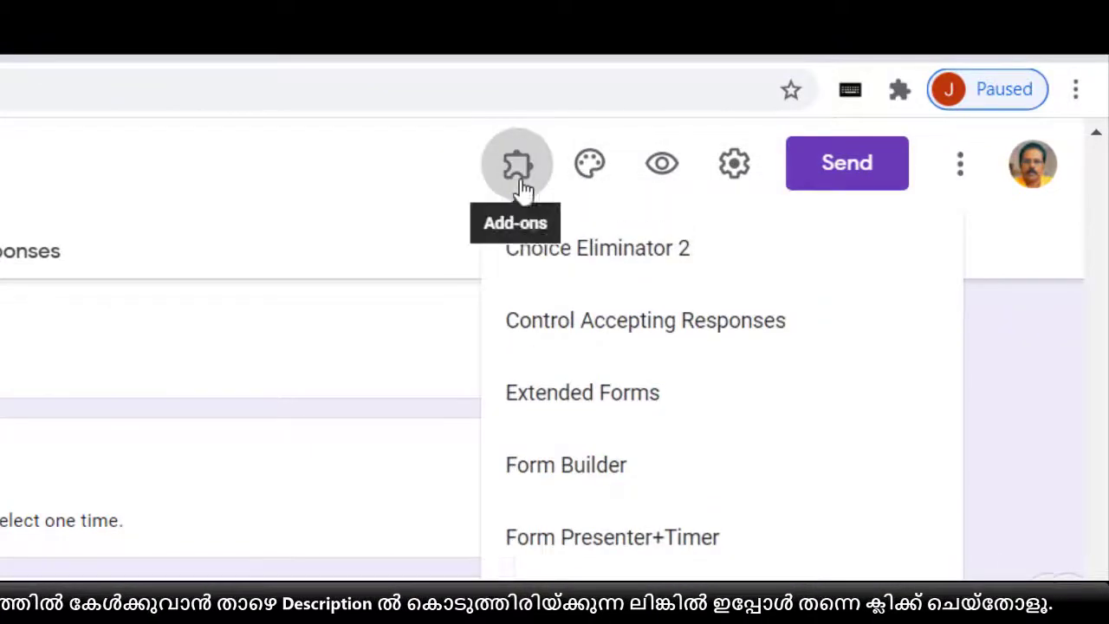
click(626, 260)
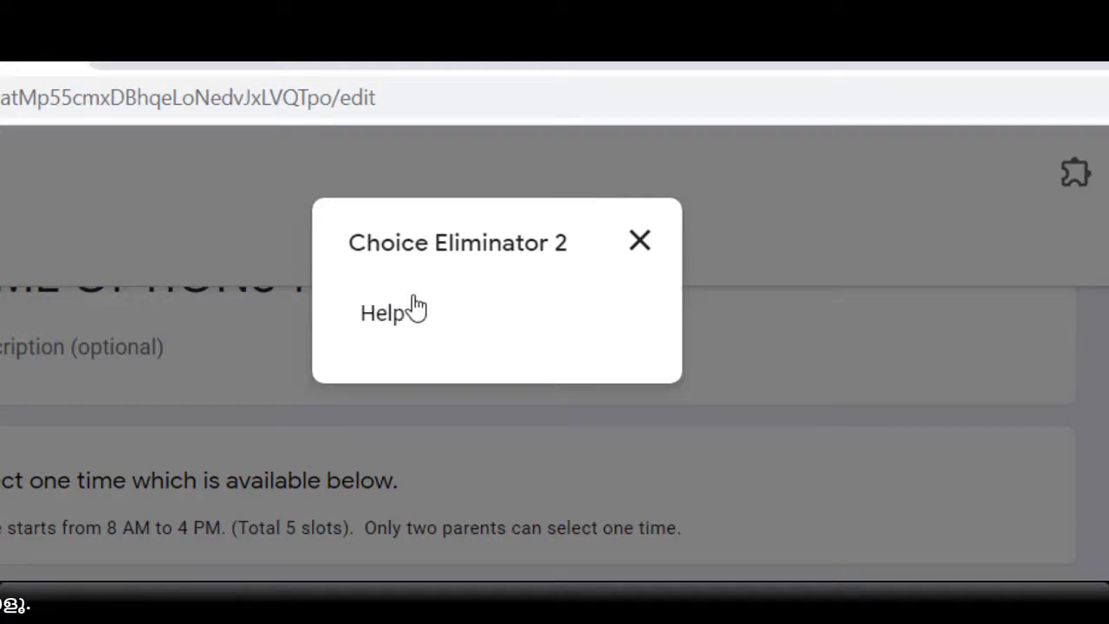
click(651, 248)
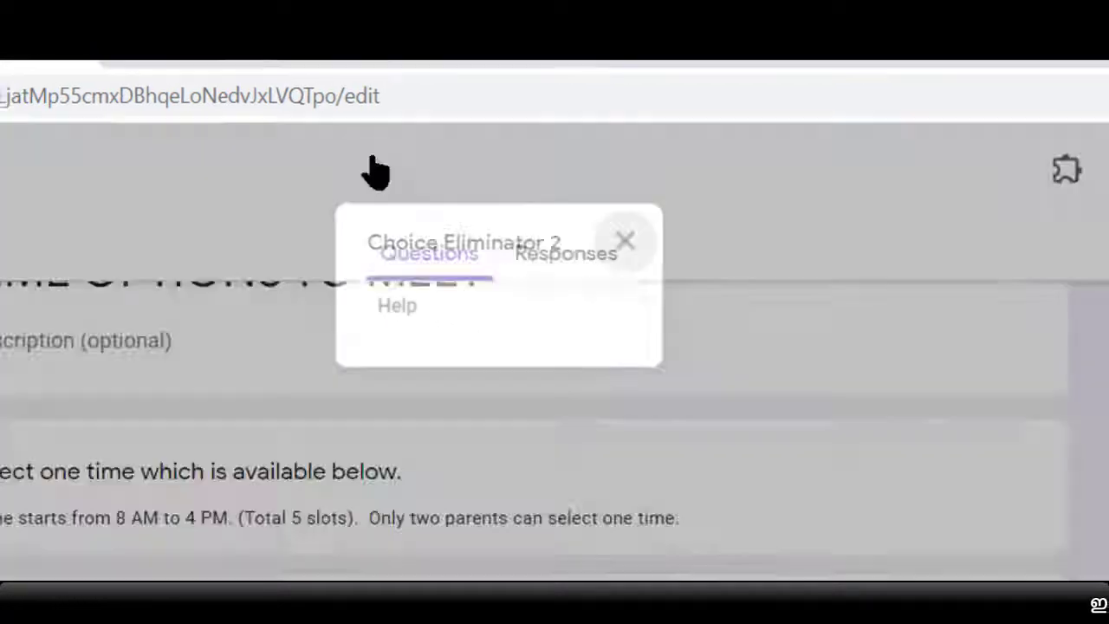
click(249, 97)
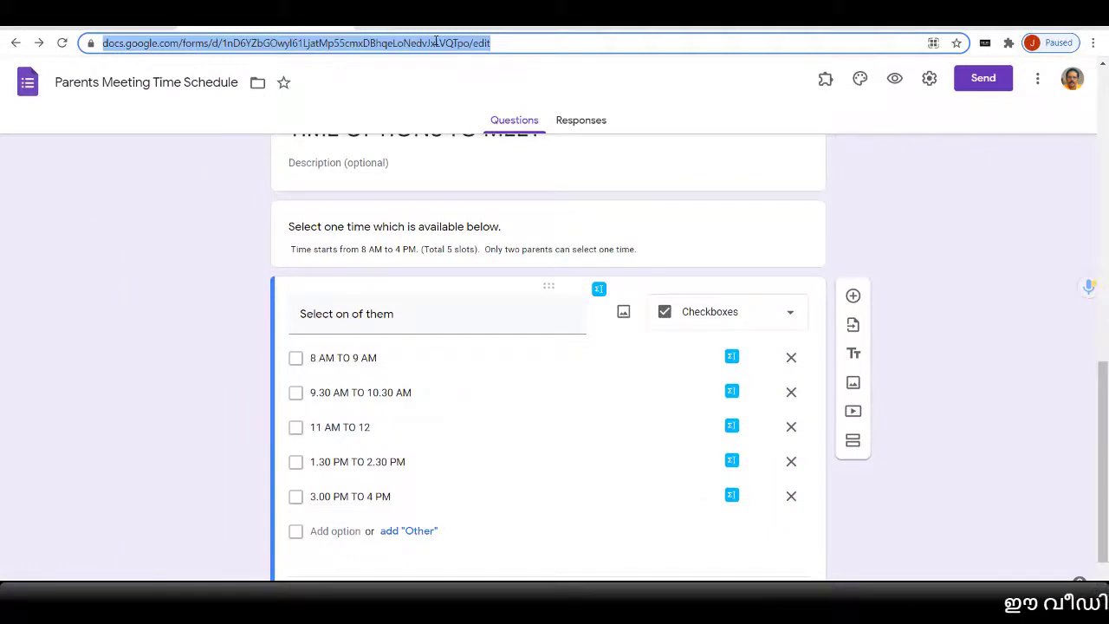
key(Return)
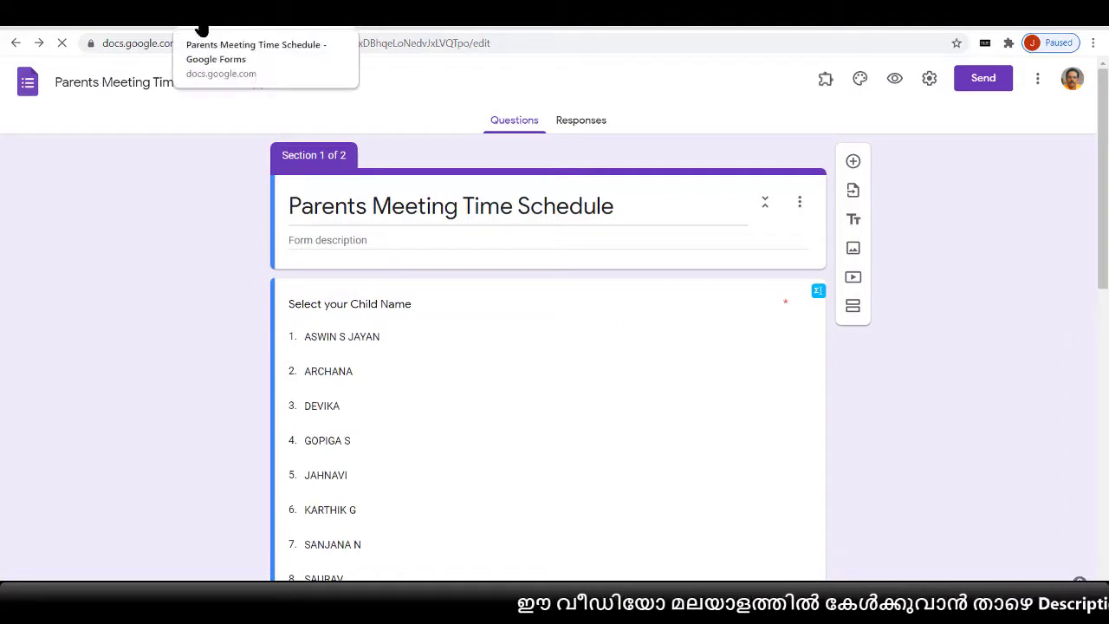
Open the Choice Eliminator 2 configuration for the form and dismiss the author's note
click(825, 80)
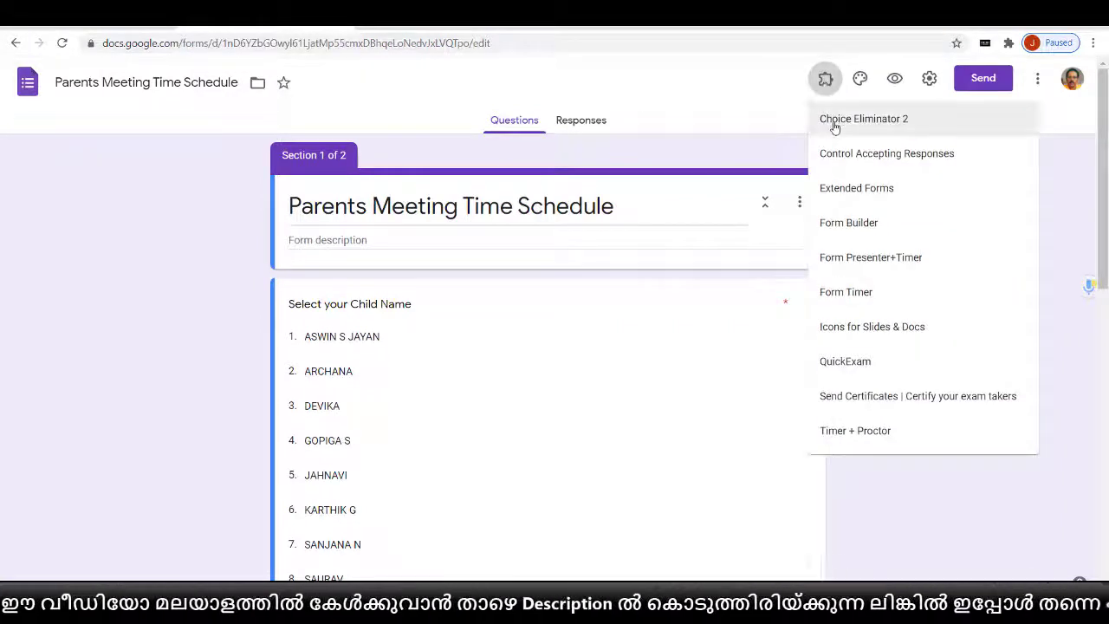
click(835, 123)
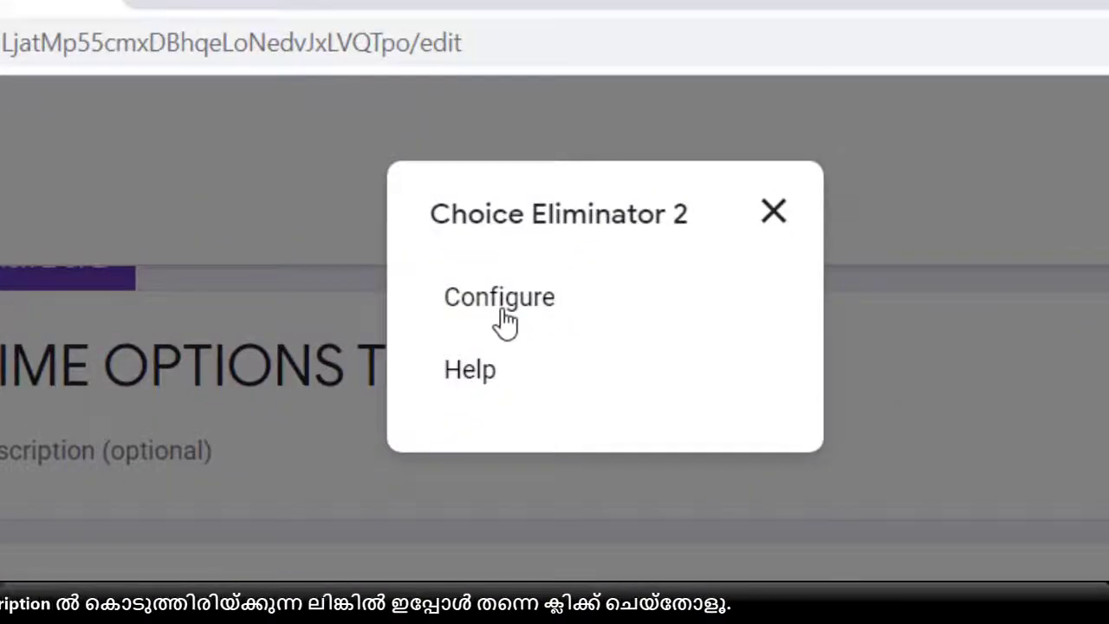
click(503, 314)
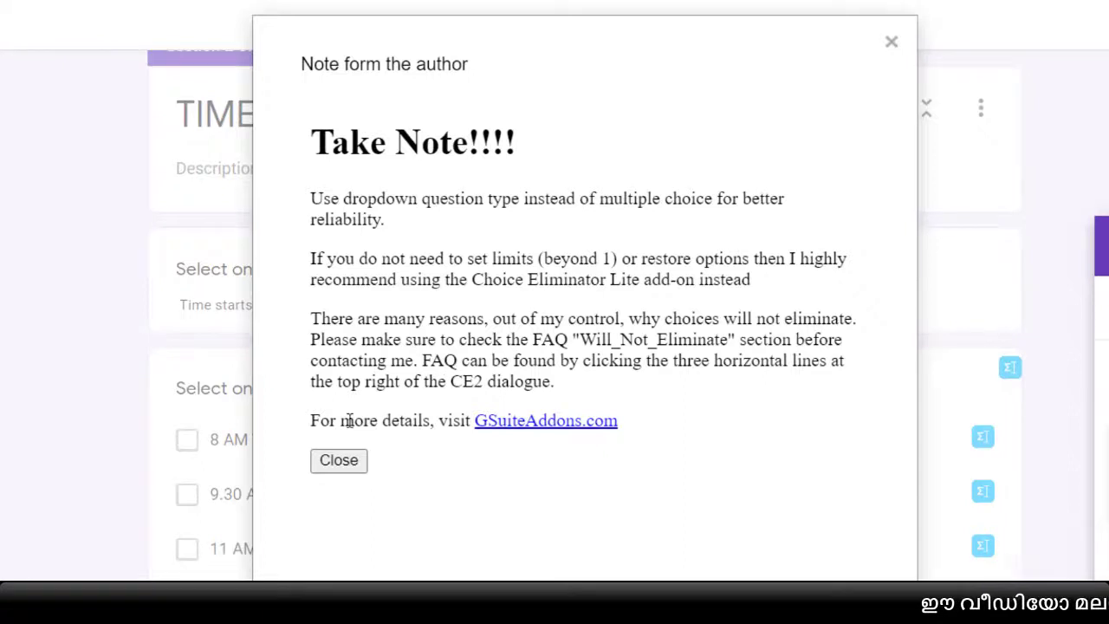
click(342, 473)
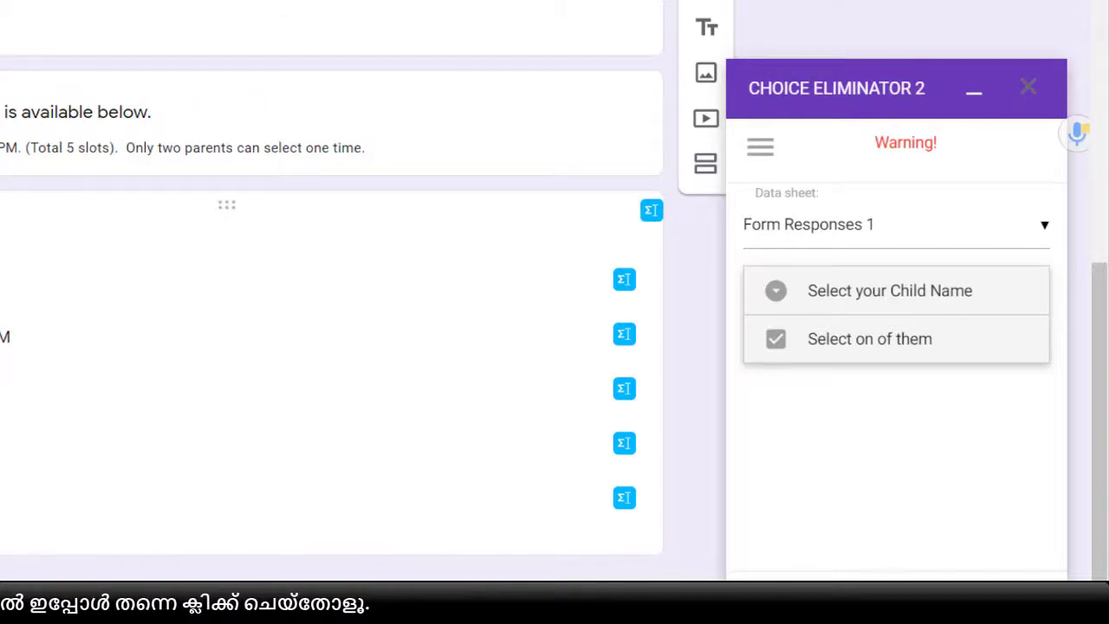
Enable Eliminate Choices for the "Select on of them" time slot question in Choice Eliminator 2
click(138, 249)
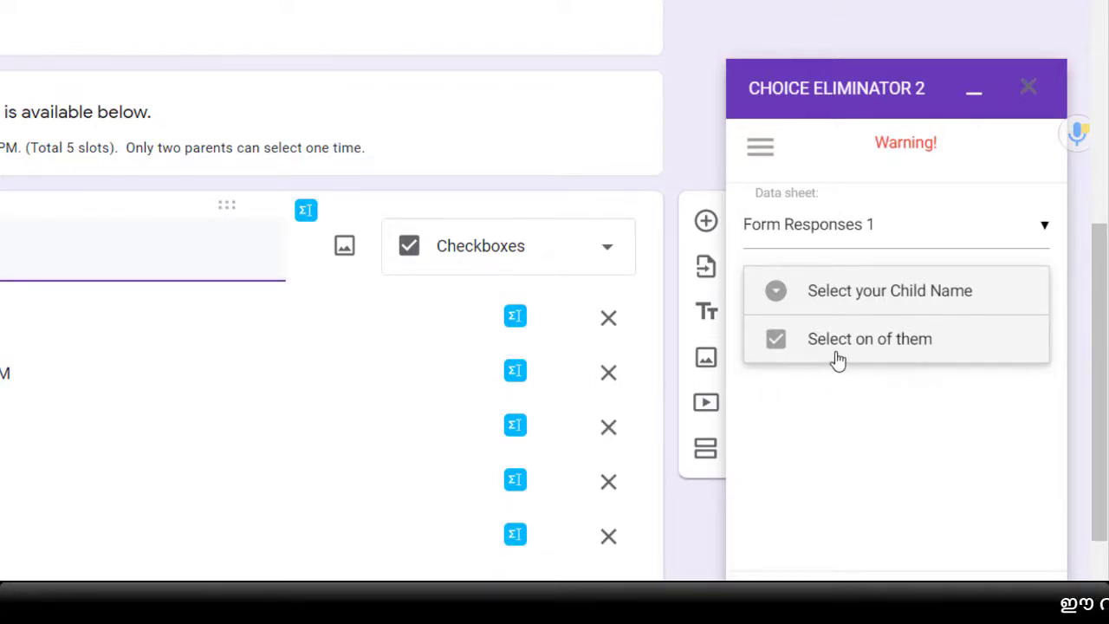
click(896, 357)
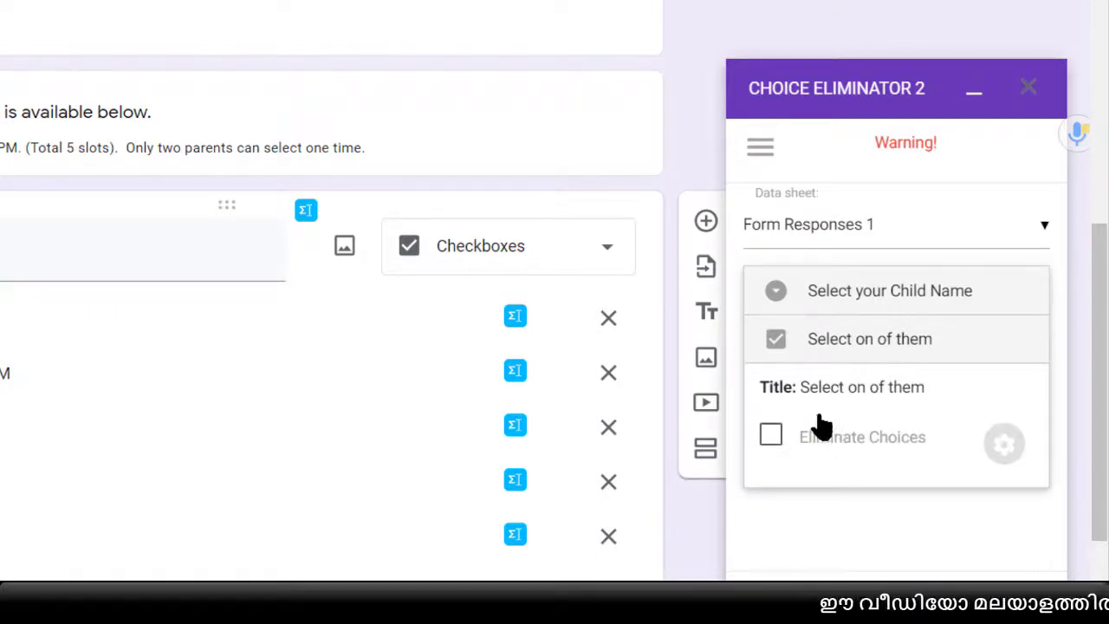
click(771, 438)
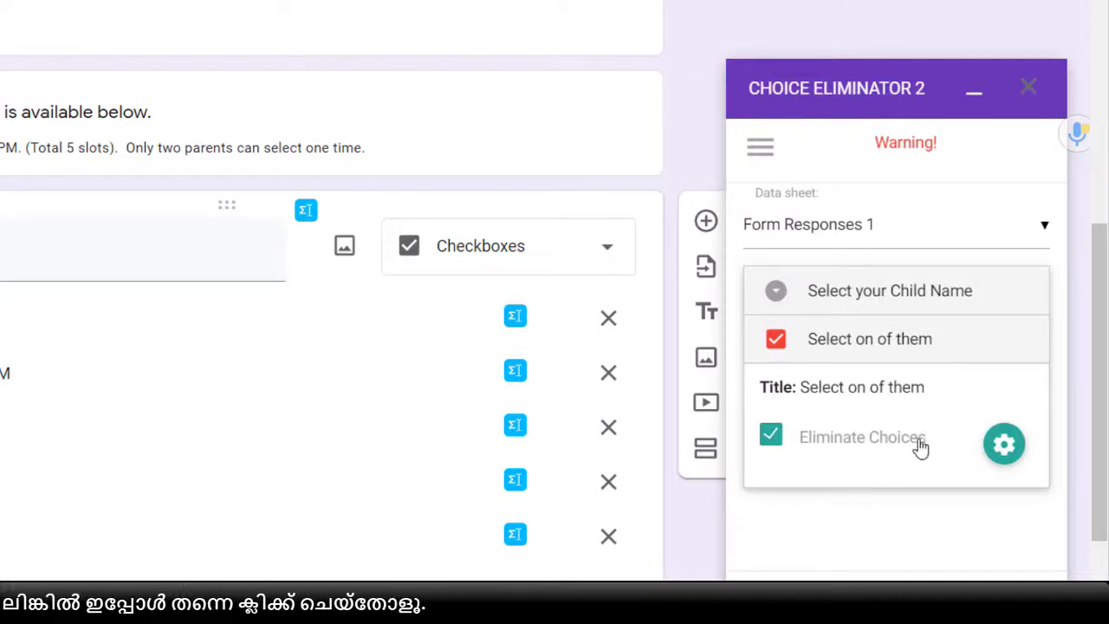
Set the limit to 2 for all five time slots in the question's choice options, and close the options
click(1007, 453)
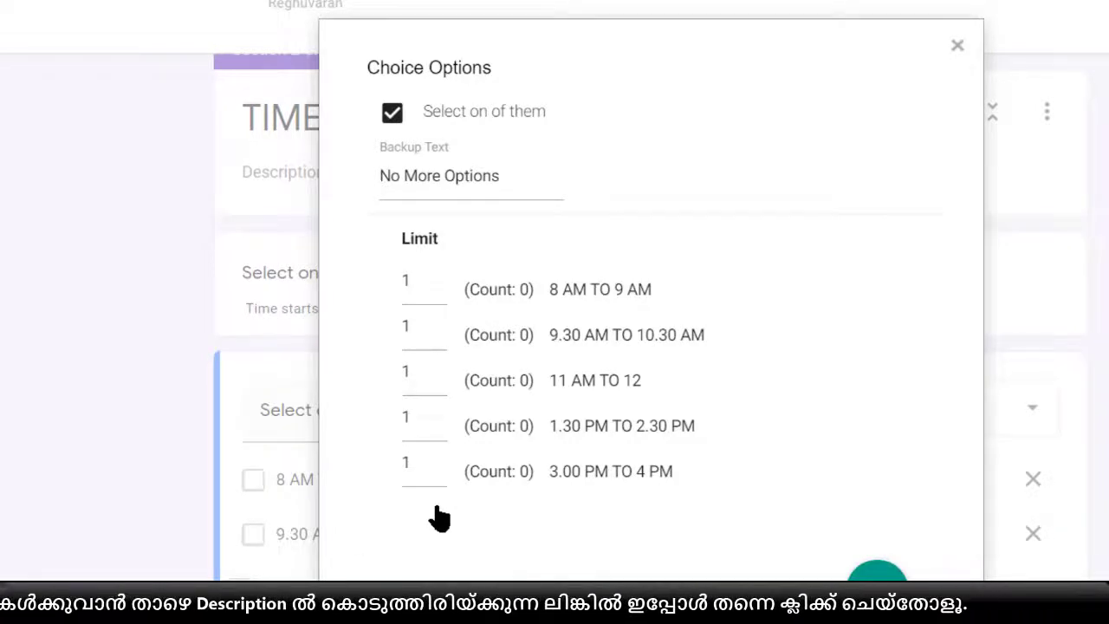
click(430, 277)
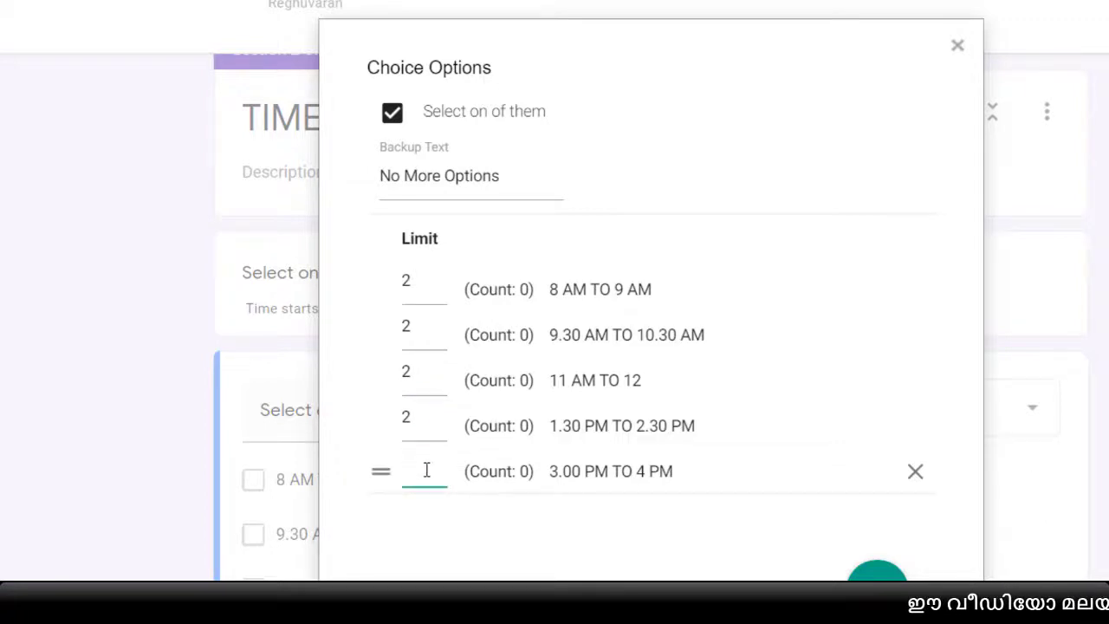
text(2)
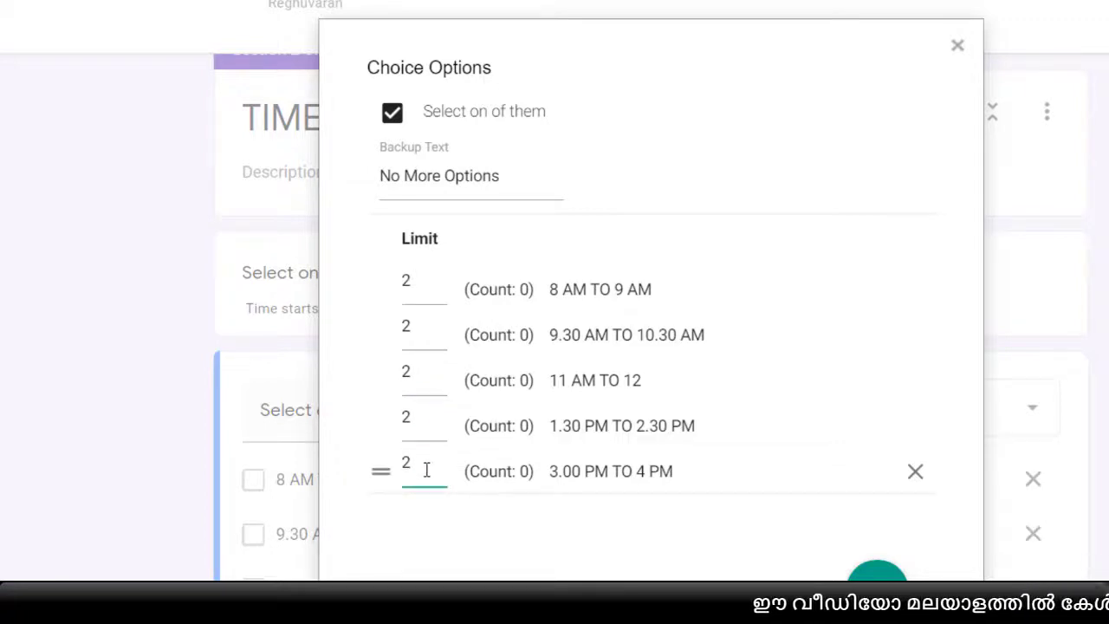
click(815, 234)
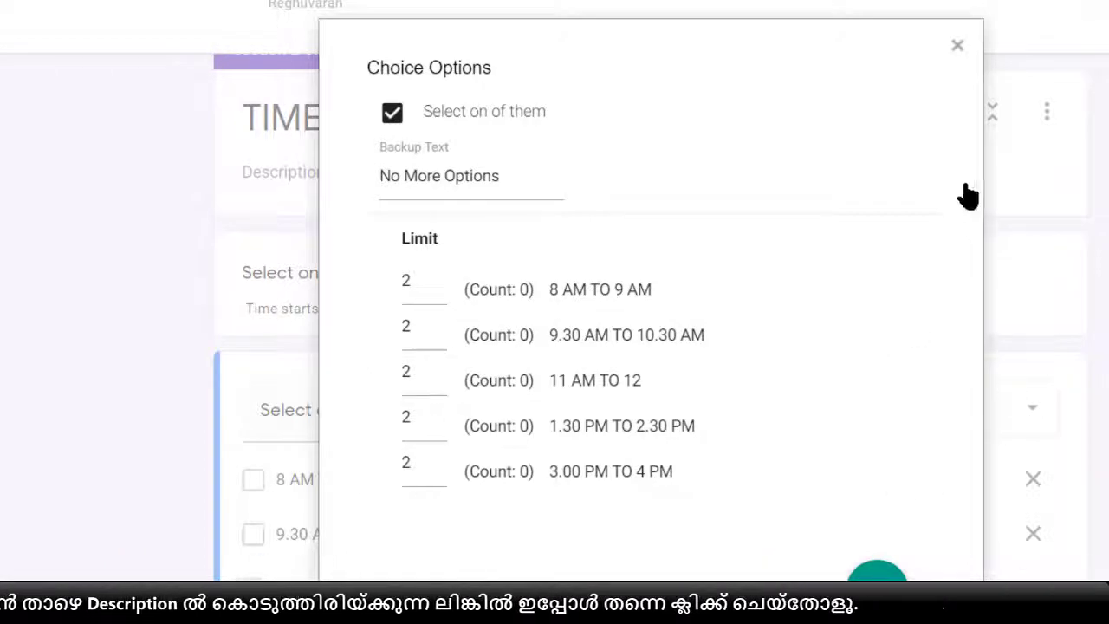
click(958, 45)
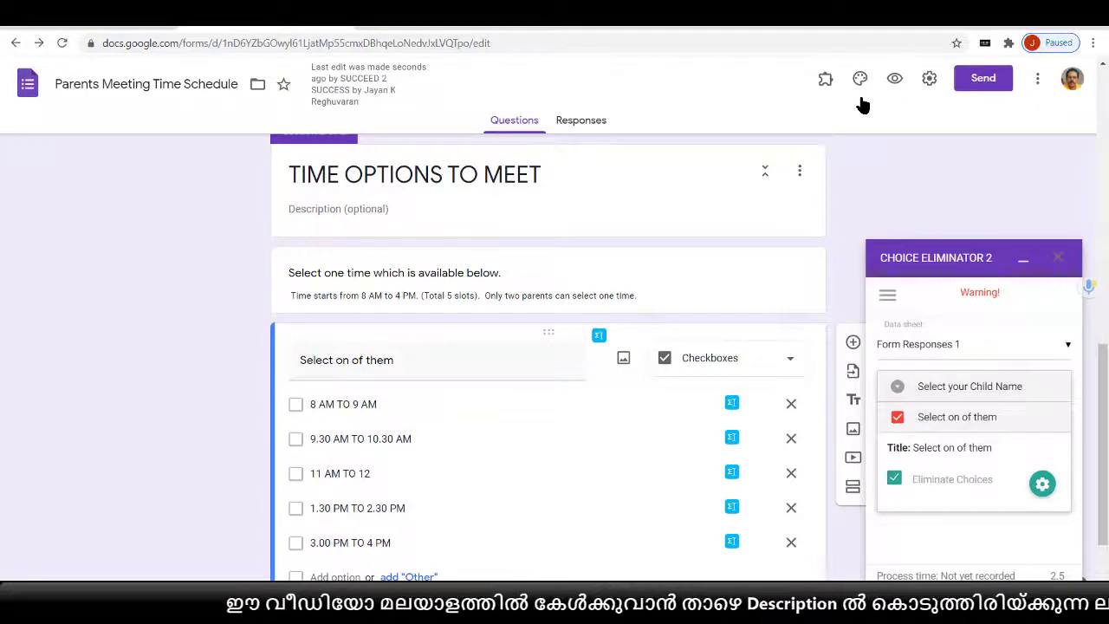
Send the form by email to the suggested recipient address, keeping the subject Parents Meeting Time Schedule
click(980, 81)
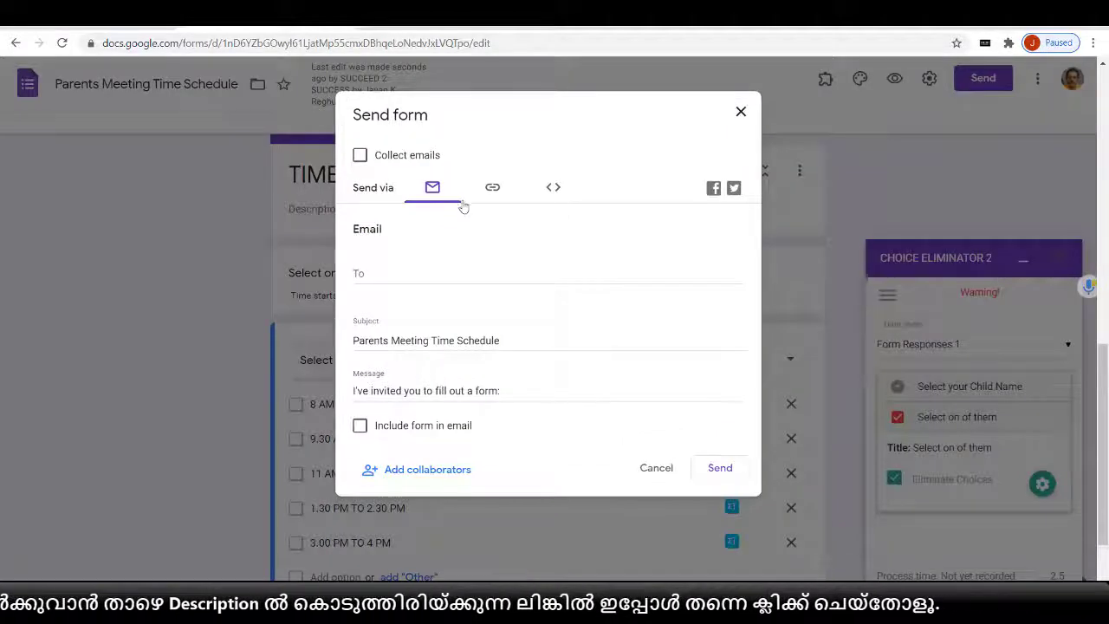
click(417, 278)
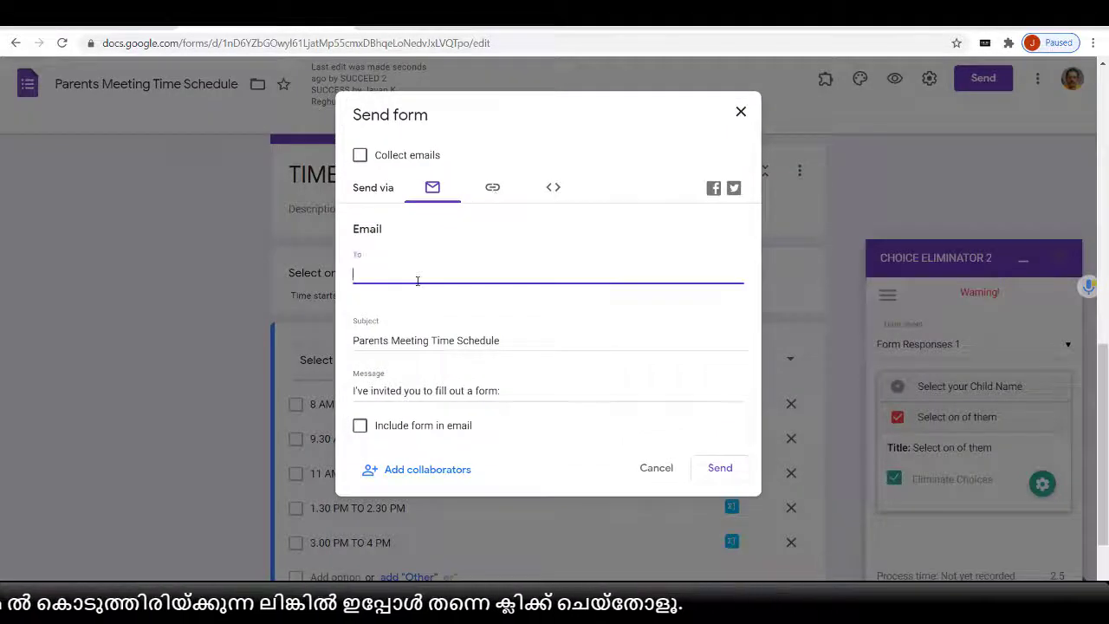
text(jkr)
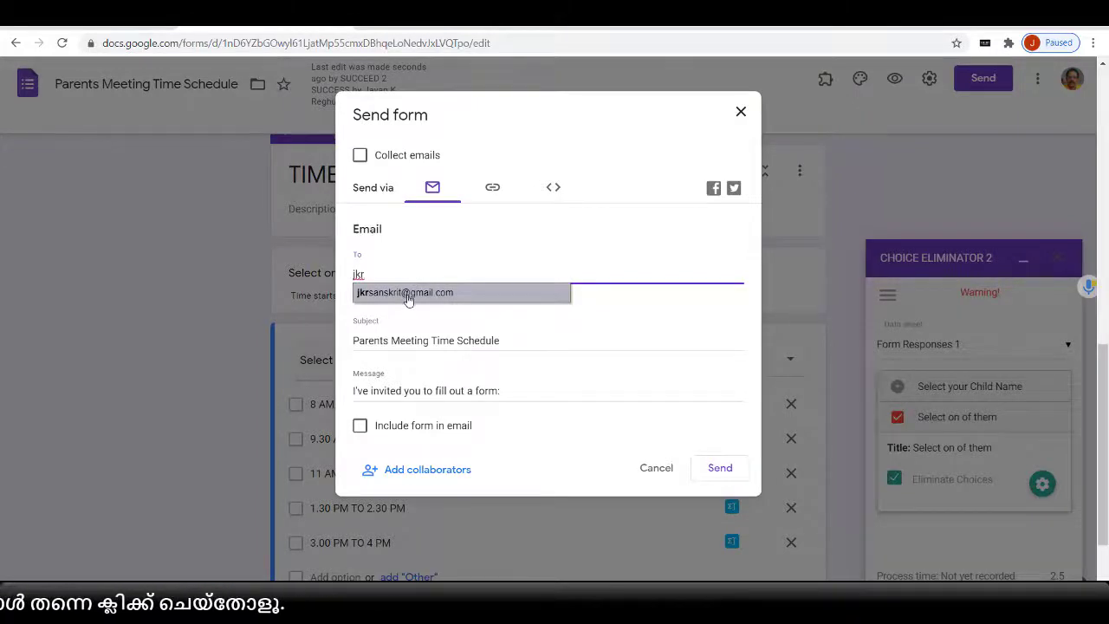
click(407, 295)
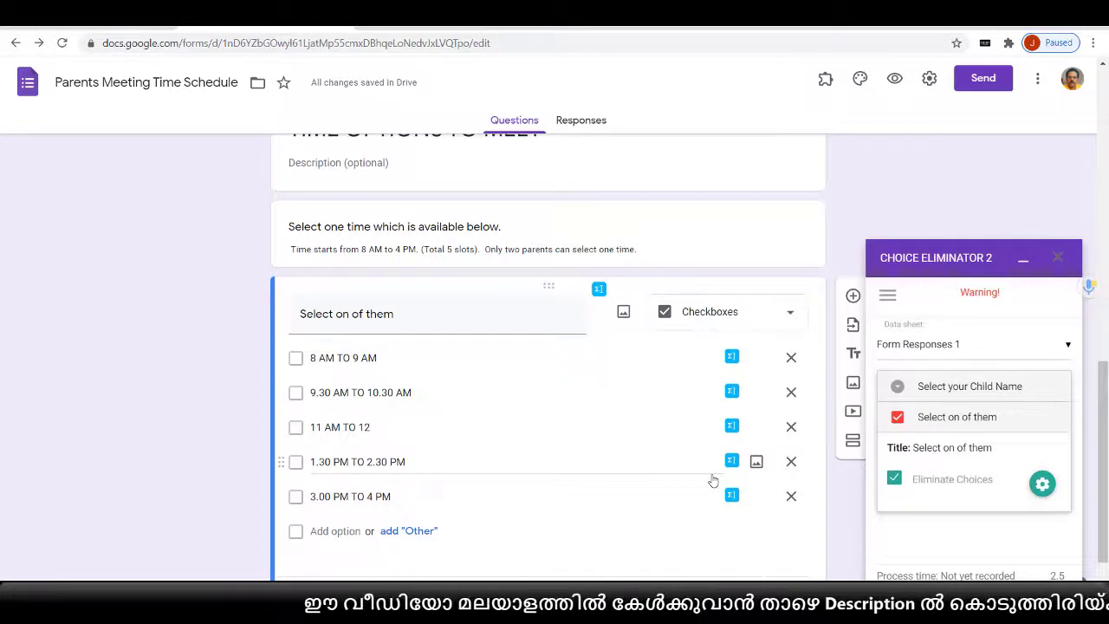
scroll(362, 520, up, 2)
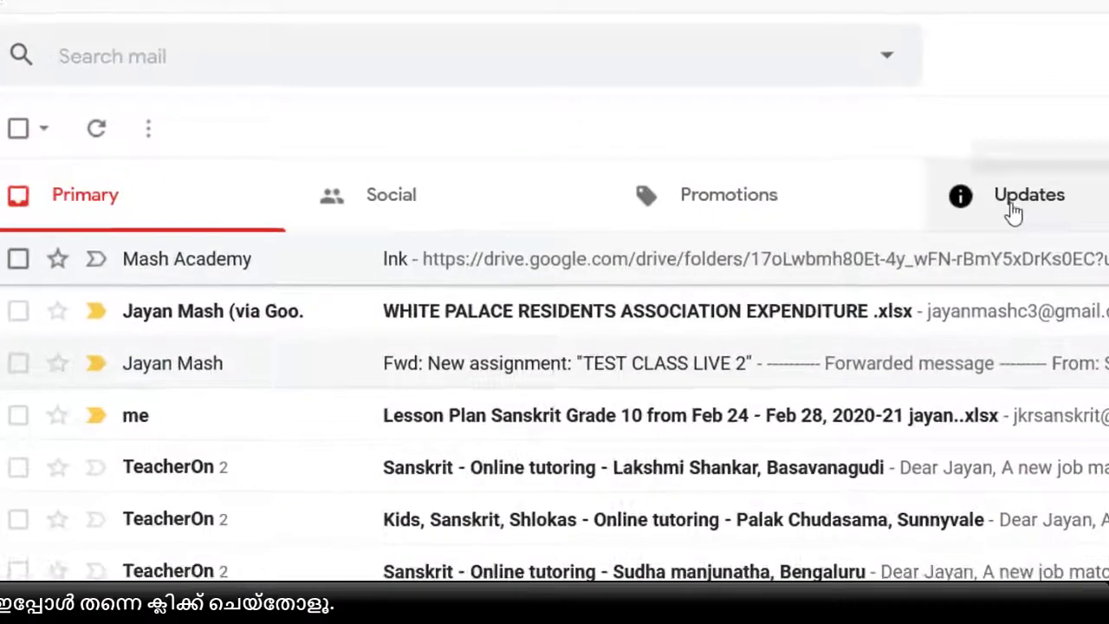
Switch to Gmail, find the Parents Meeting Time Schedule invitation among the promotional messages, and open its form for filling out
click(750, 199)
click(688, 198)
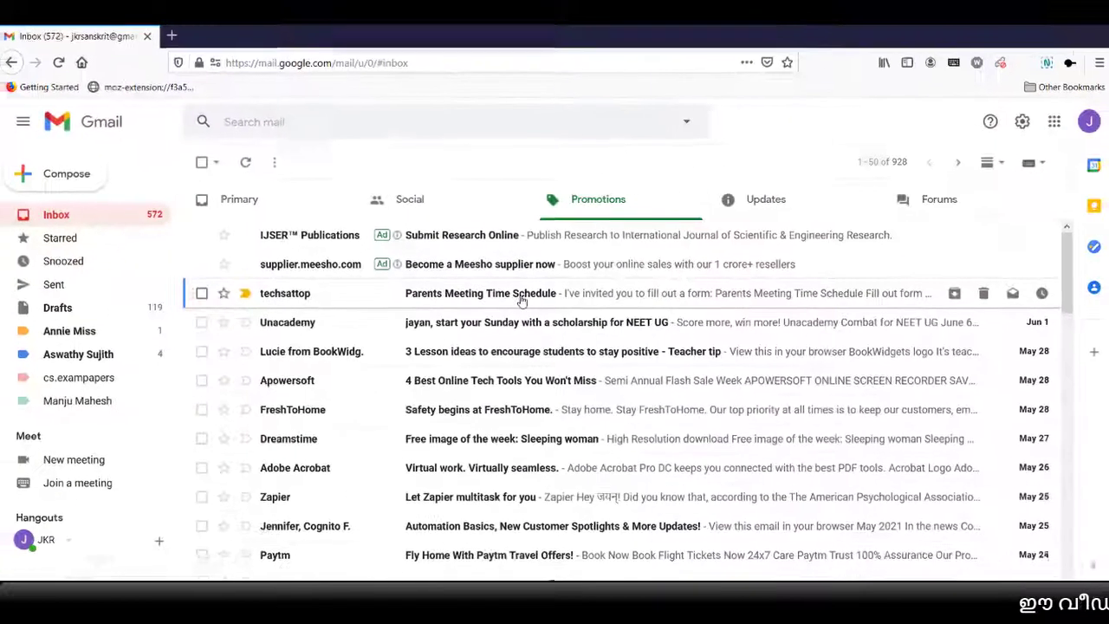
click(590, 368)
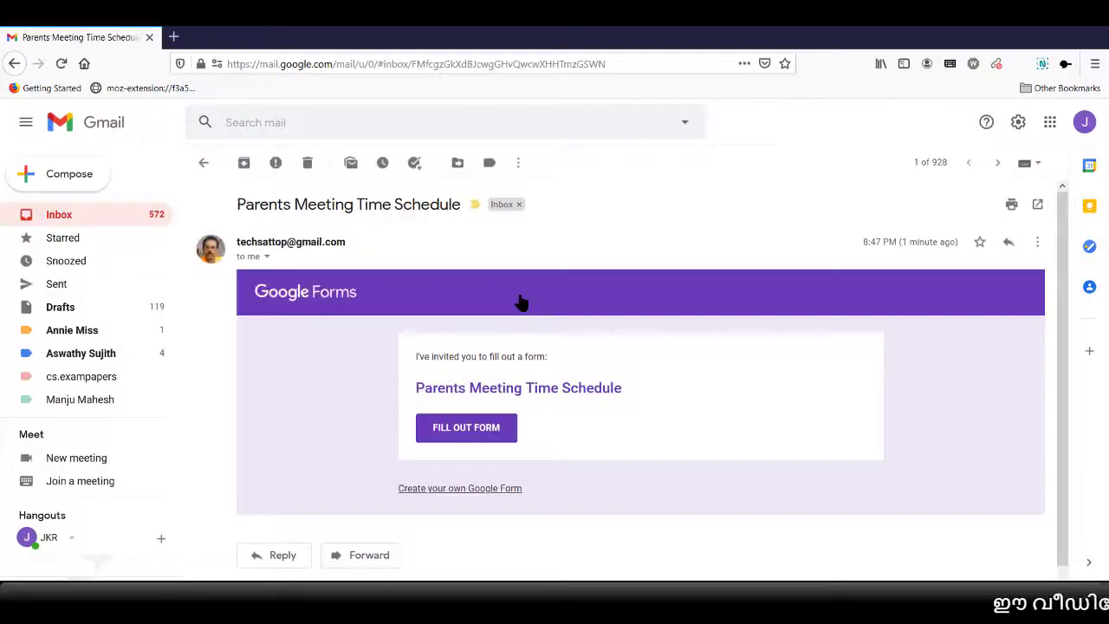
click(465, 428)
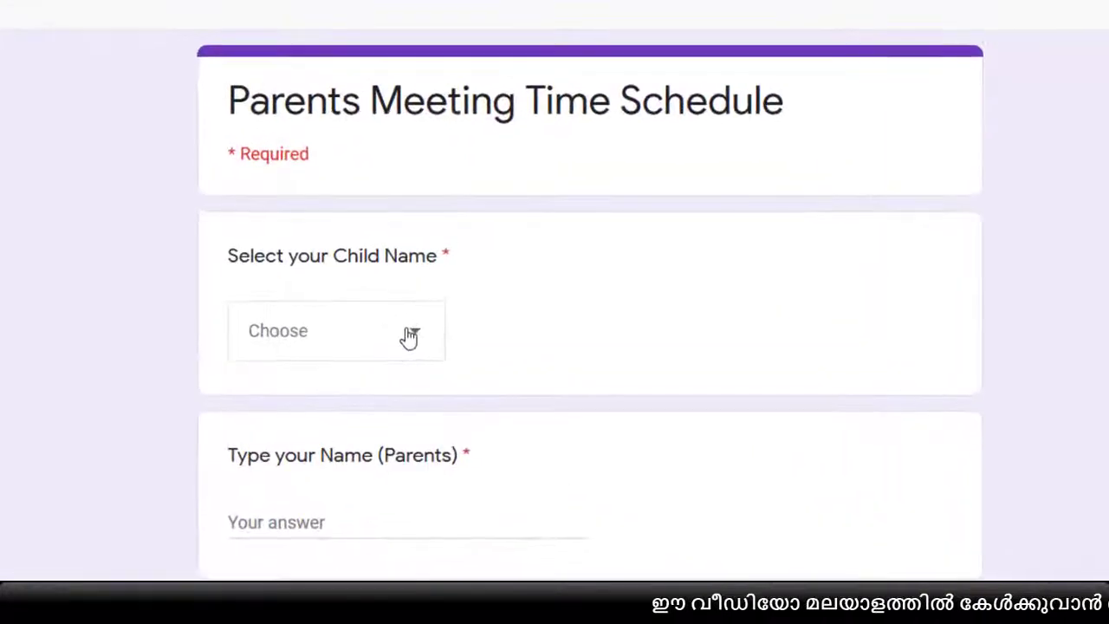
Submit a response for the first listed child, with the parent's name and the 8 AM TO 9 AM slot
click(409, 336)
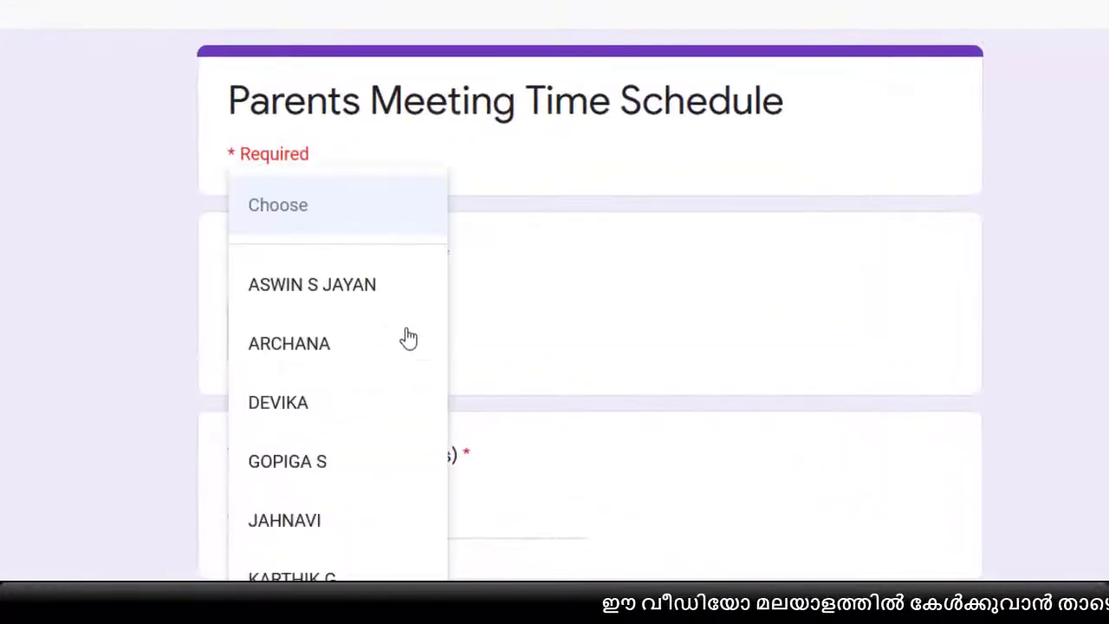
click(353, 310)
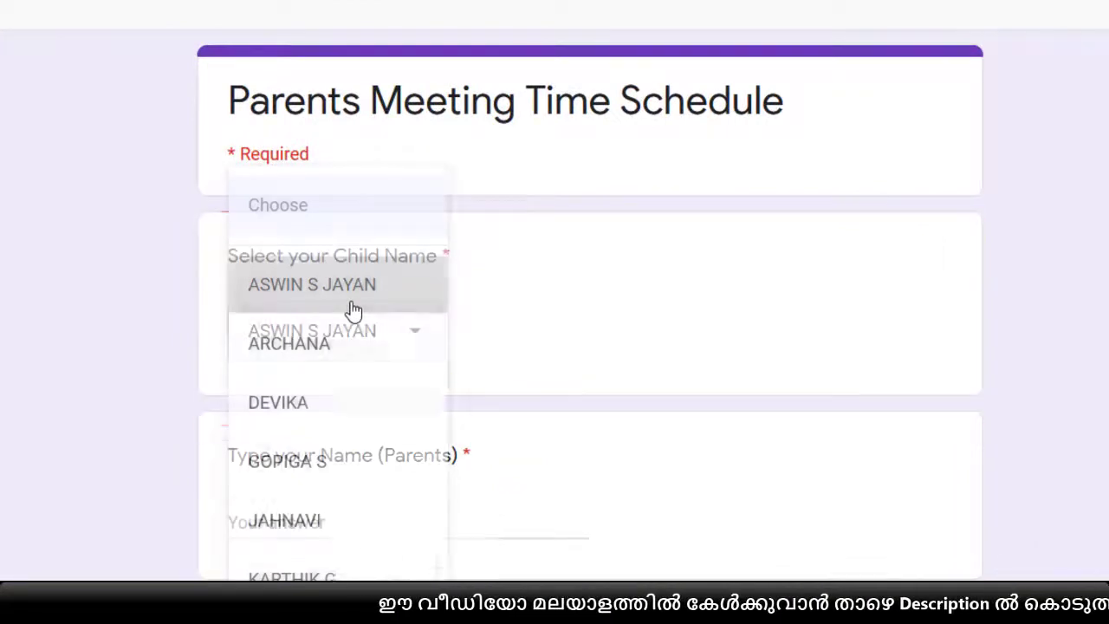
click(303, 519)
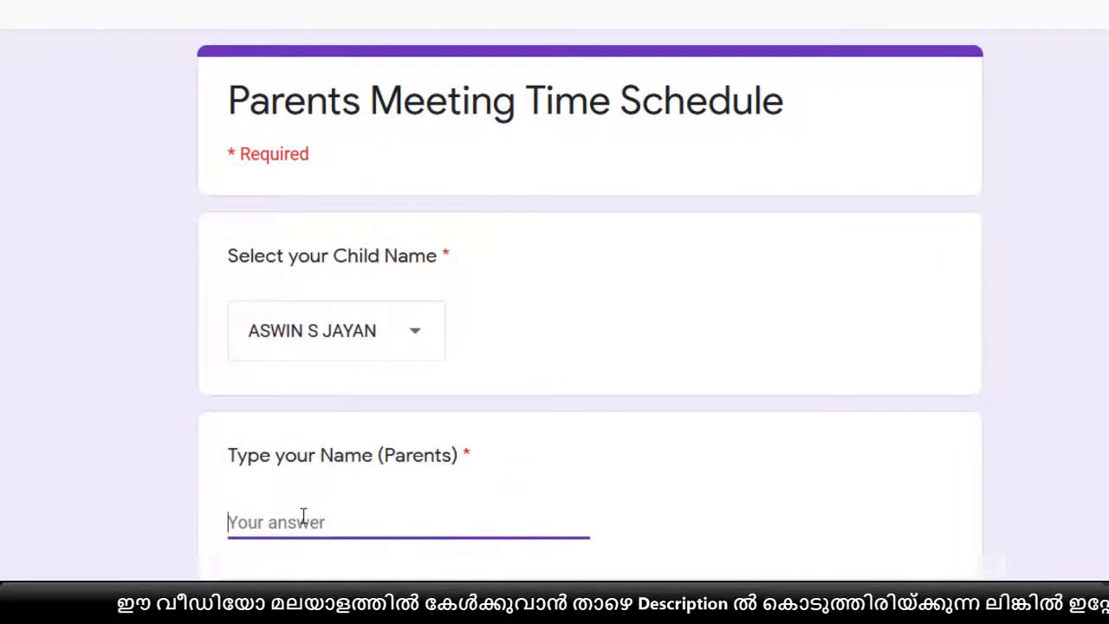
text(JAYAN K R)
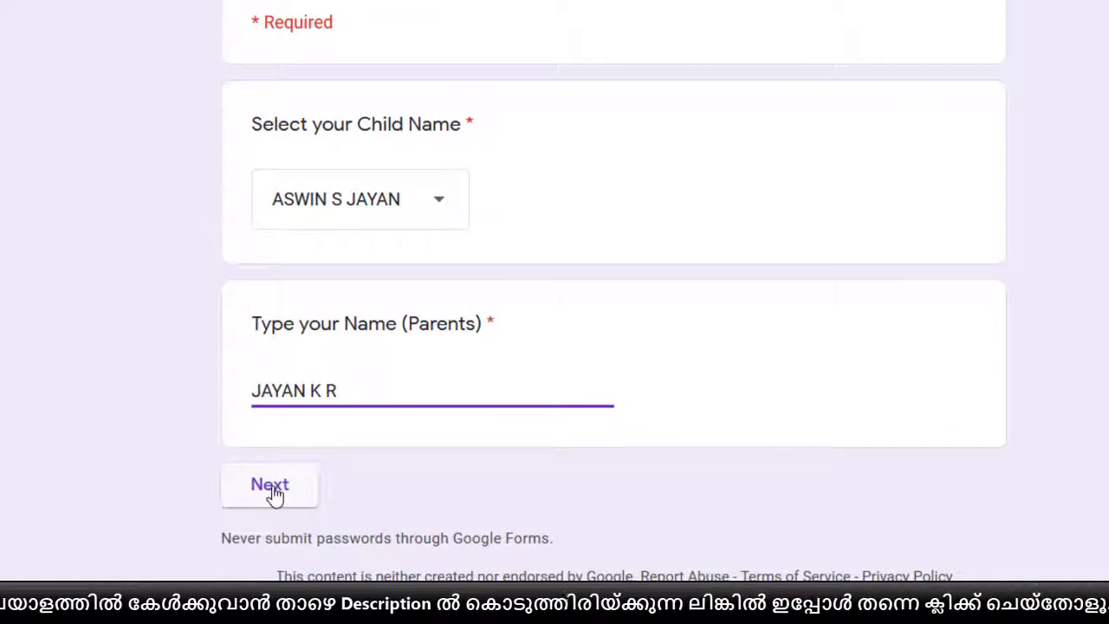
click(271, 489)
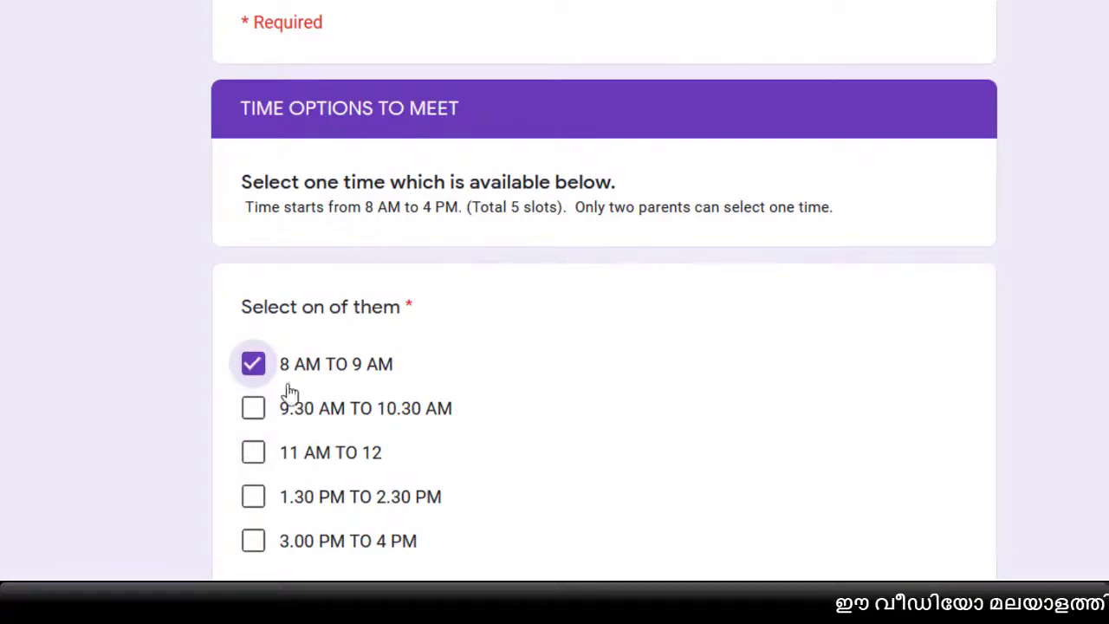
scroll(291, 392, down, 2)
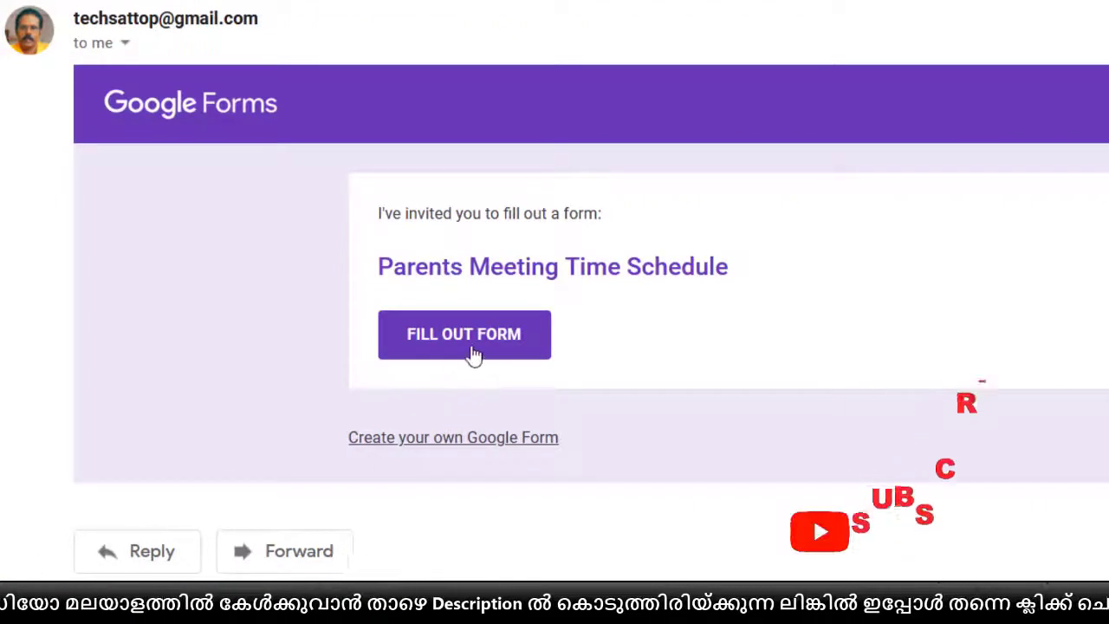
Reopen the form from the invitation and submit a response for the second listed child with the 8 AM TO 9 AM slot
click(473, 356)
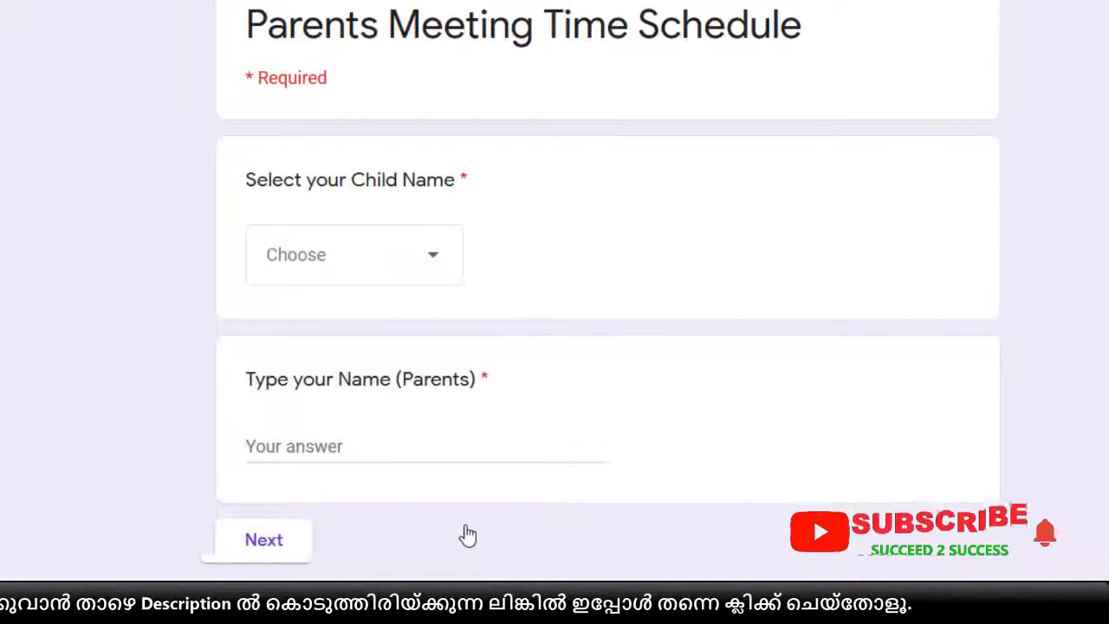
click(436, 260)
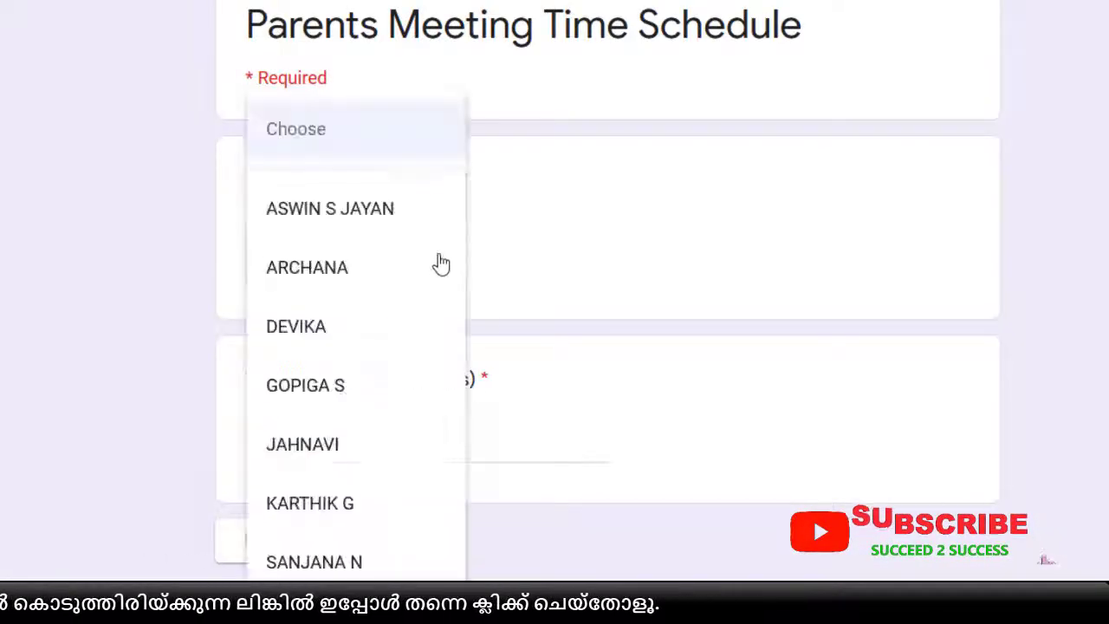
click(323, 277)
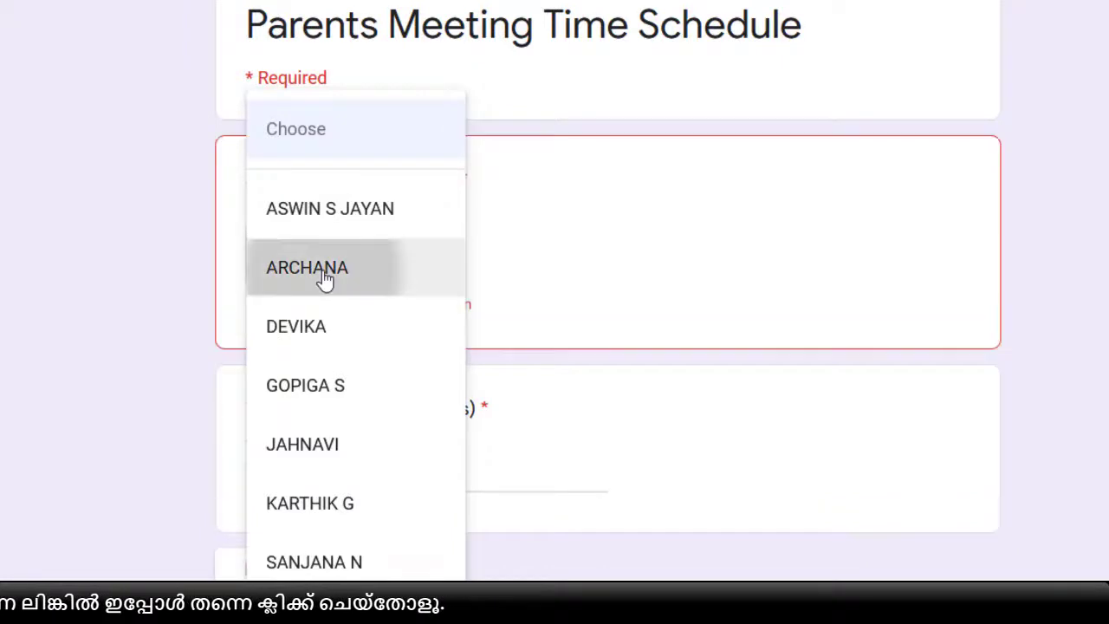
click(329, 445)
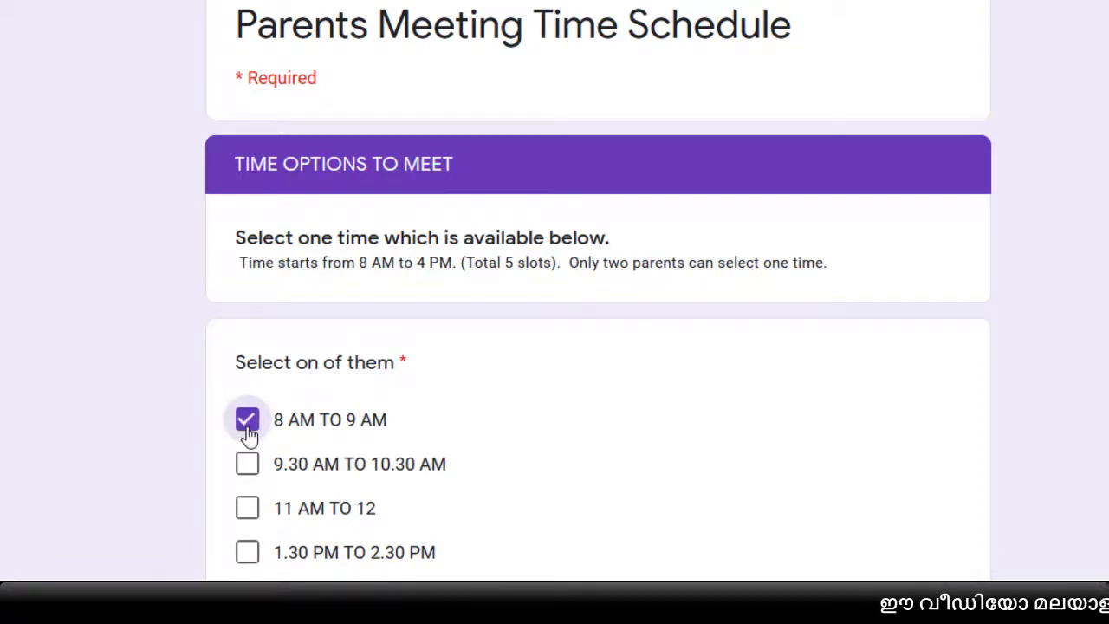
scroll(249, 416, down, 2)
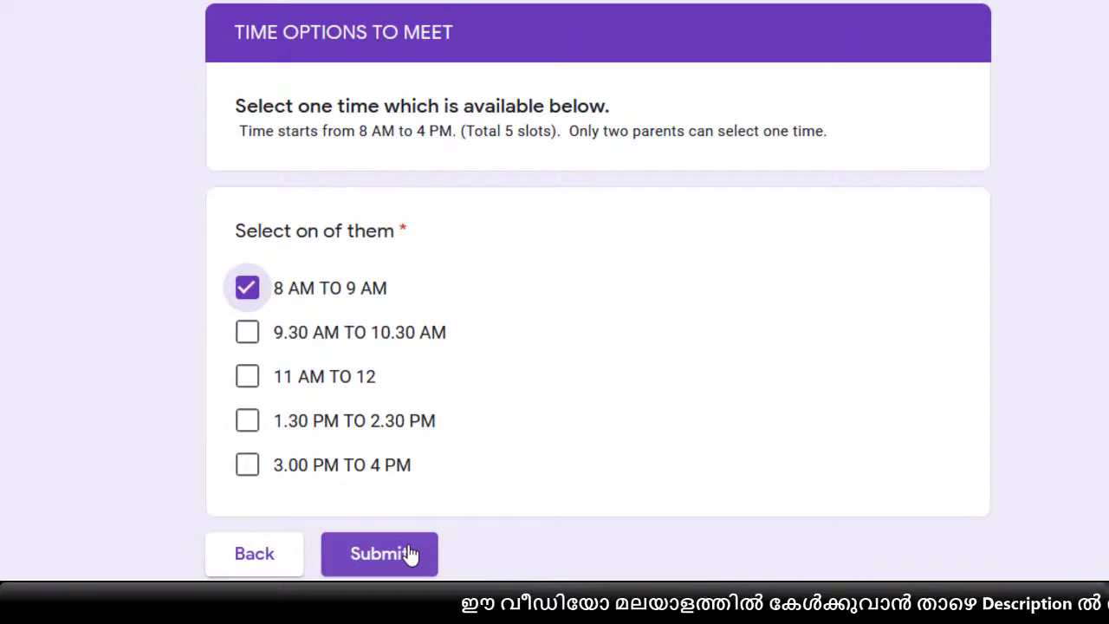
click(405, 563)
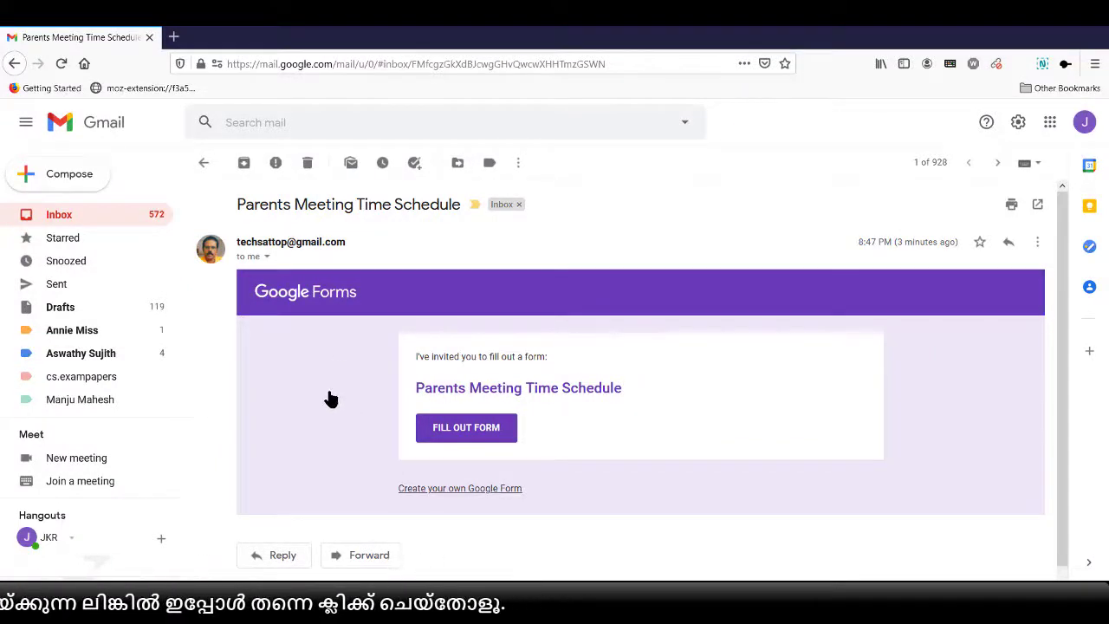
Reopen the form from the invitation and submit a response for the third listed child, with the parent's name and the 11 AM TO 12 slot
click(465, 428)
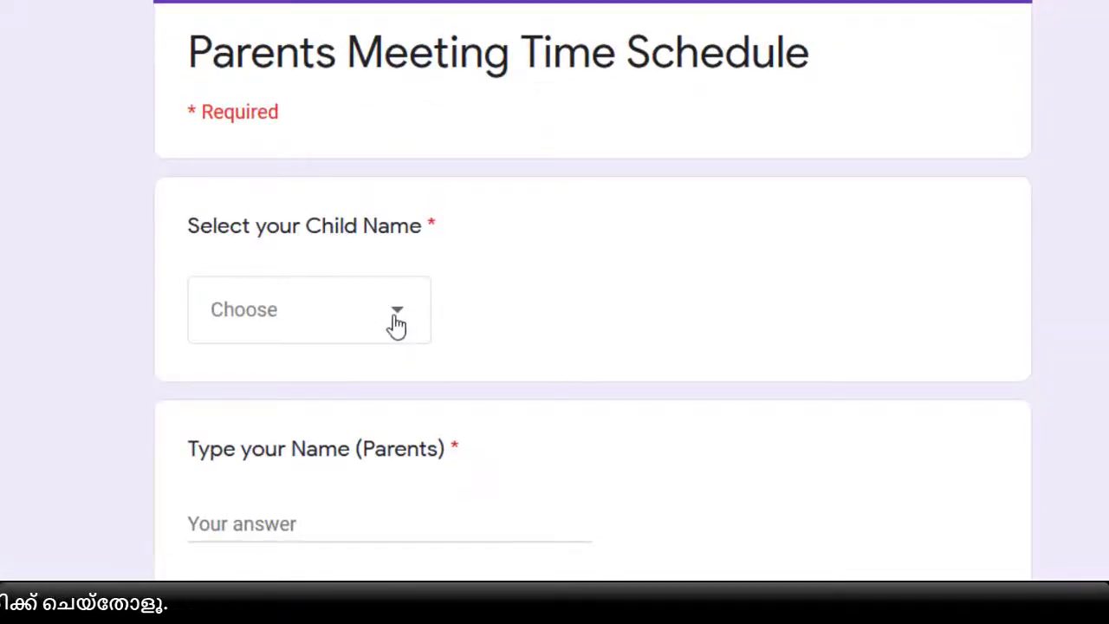
click(396, 325)
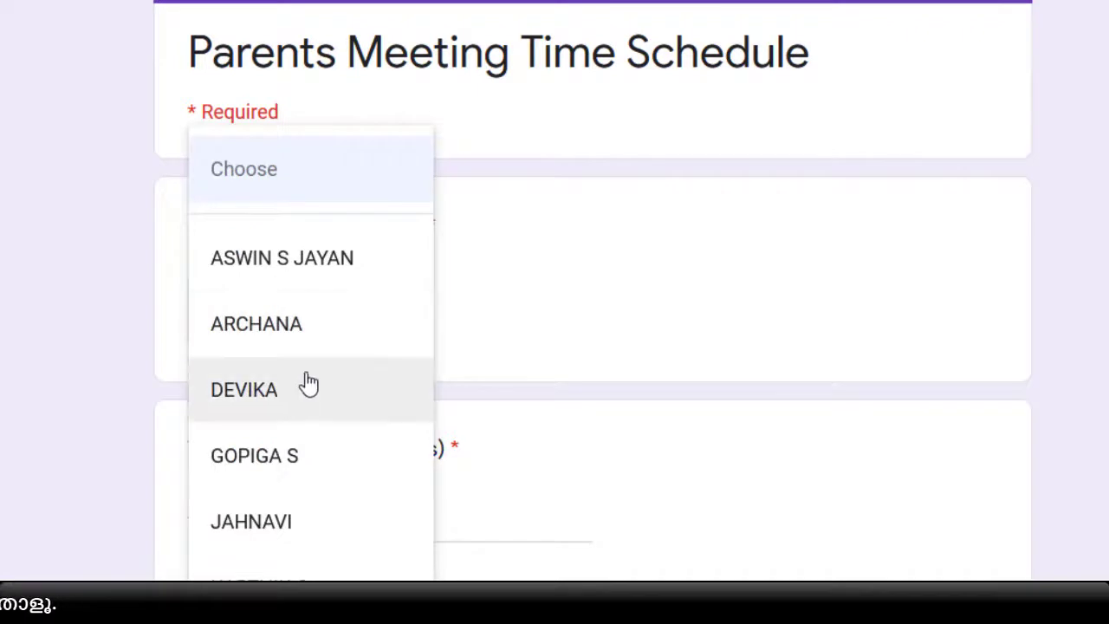
click(298, 407)
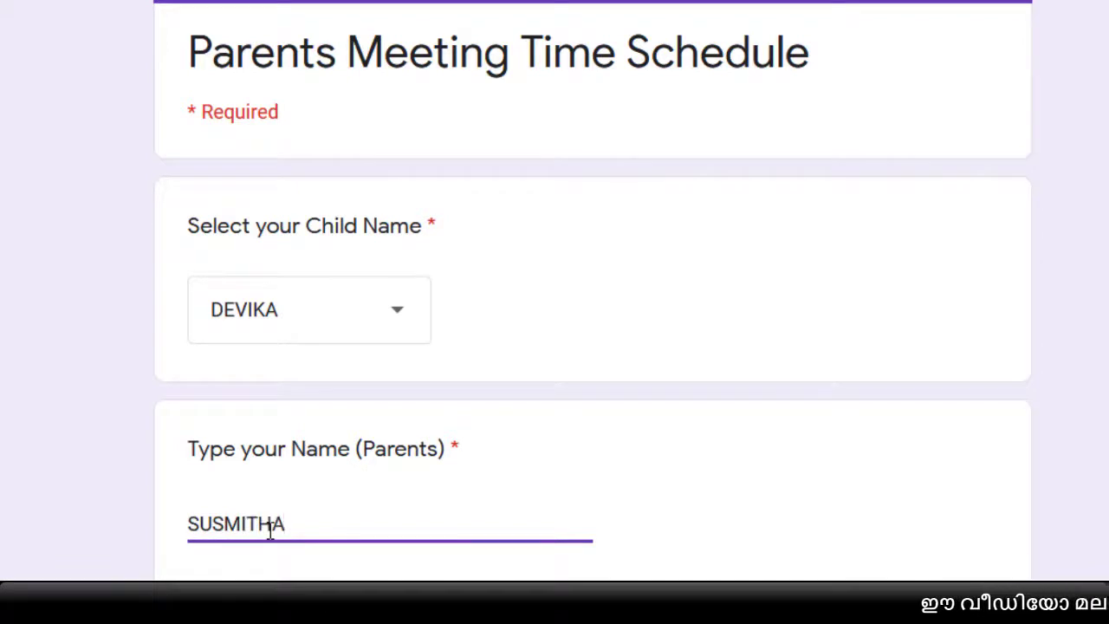
scroll(271, 530, down, 3)
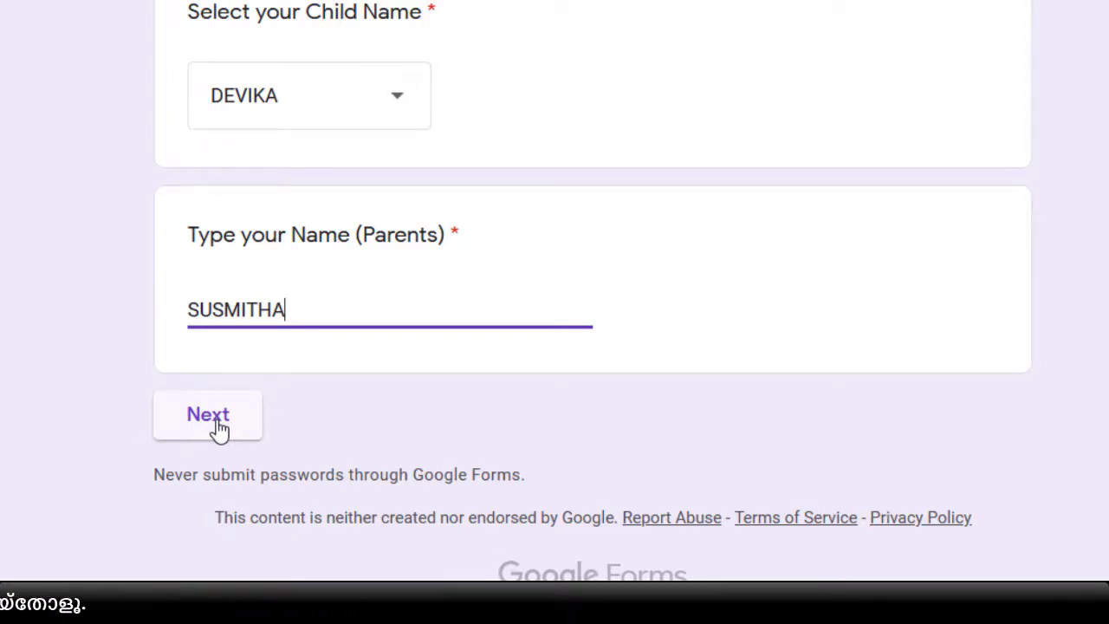
click(218, 428)
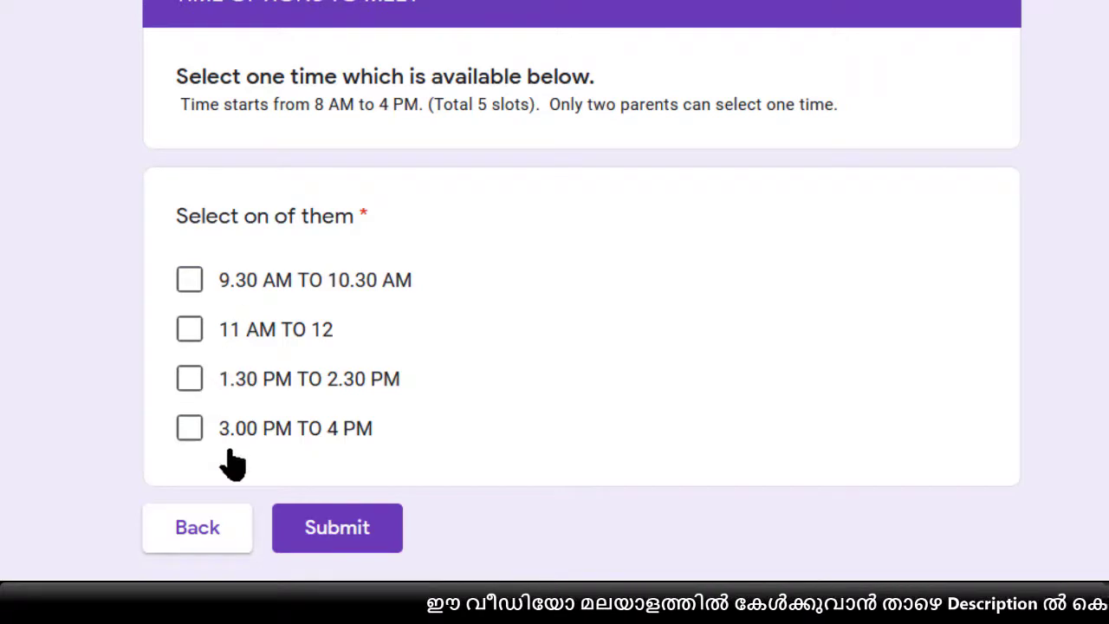
click(196, 295)
click(189, 330)
click(201, 287)
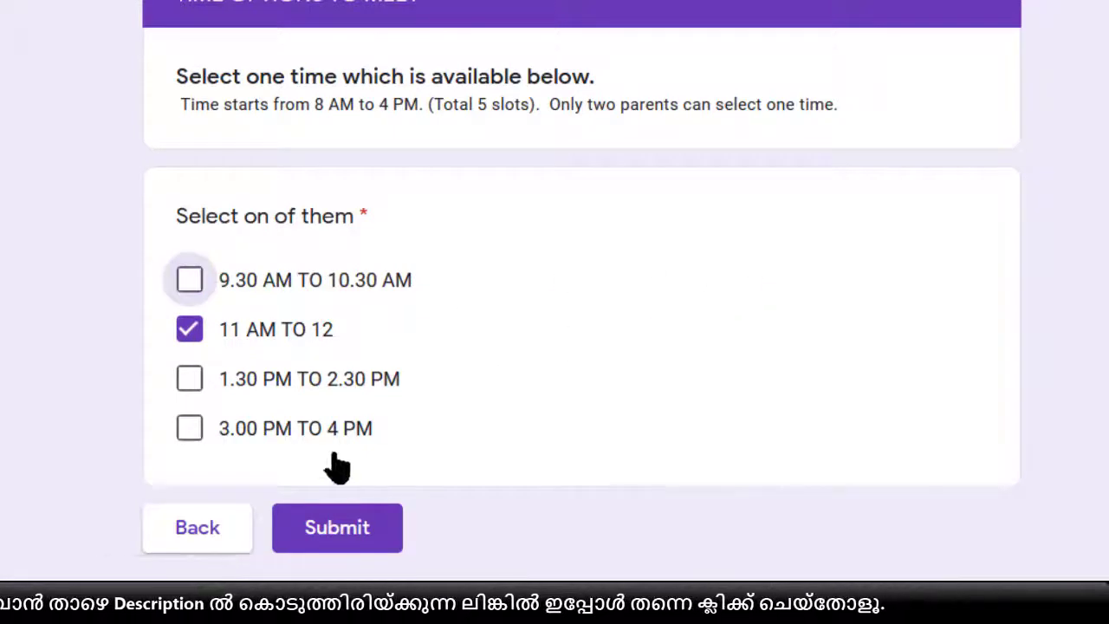
click(342, 544)
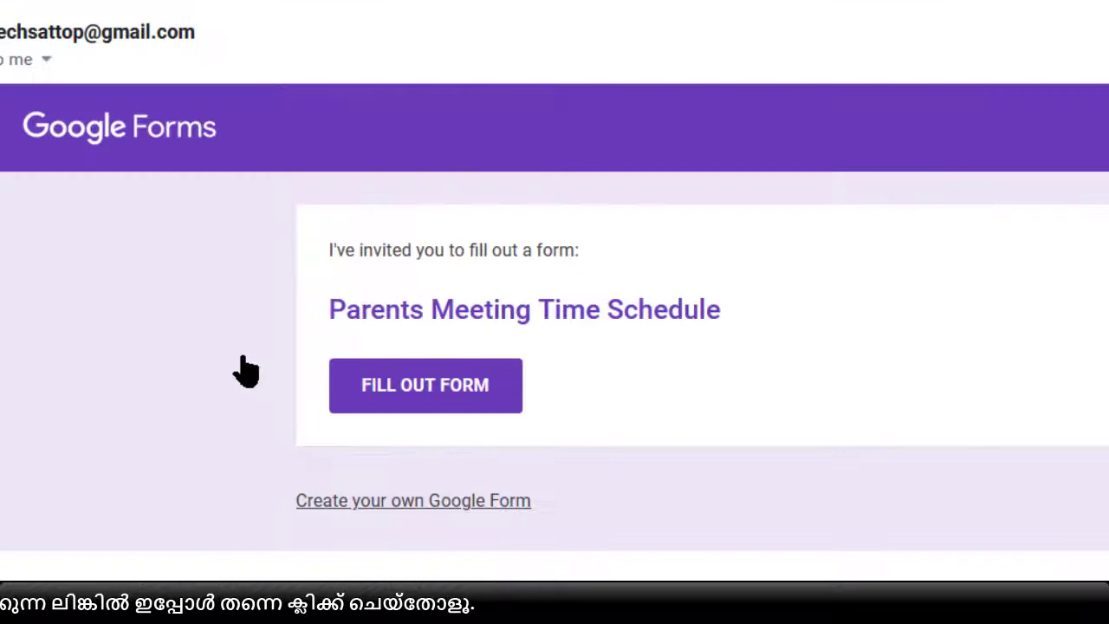
Reopen the form from the invitation and submit a response for the fourth listed child with the 11 AM TO 12 slot
click(433, 401)
scroll(294, 174, down, 5)
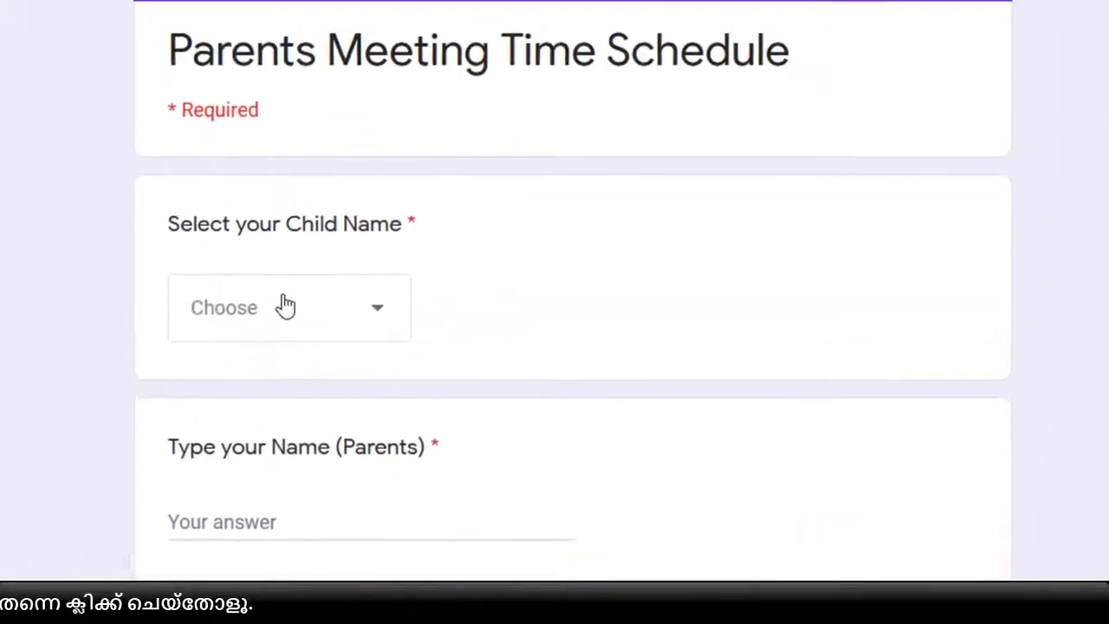
click(291, 173)
click(254, 469)
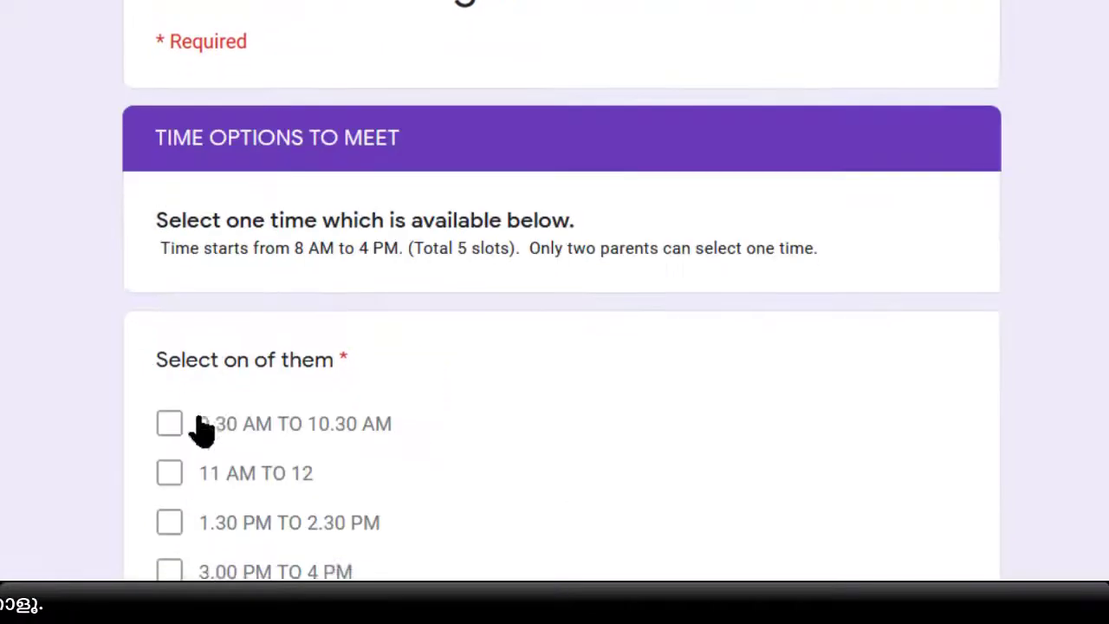
scroll(216, 381, down, 2)
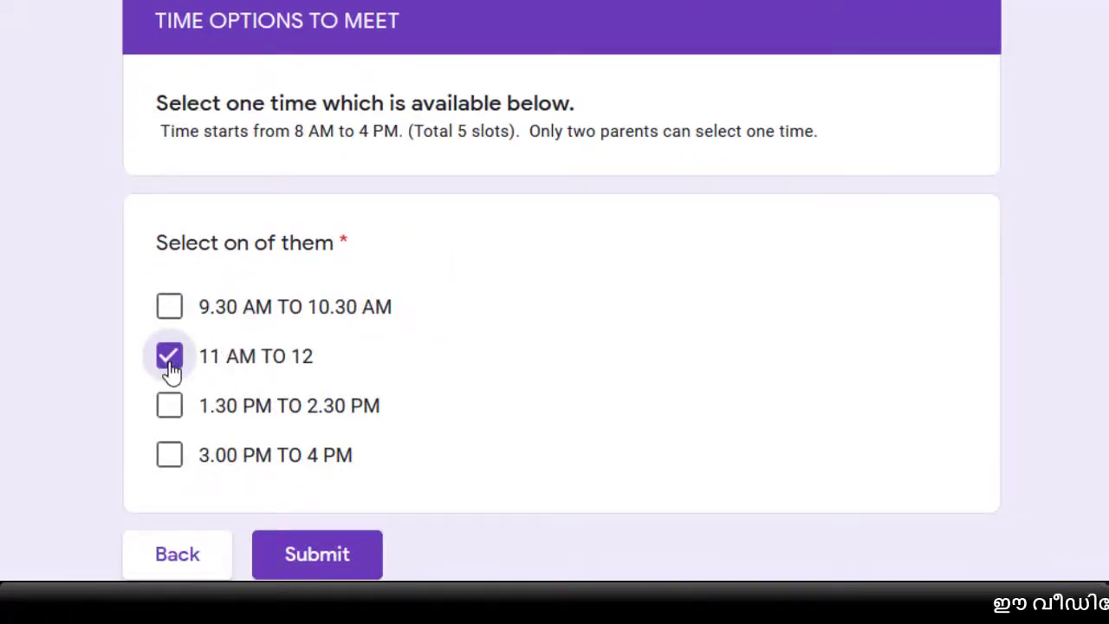
click(344, 562)
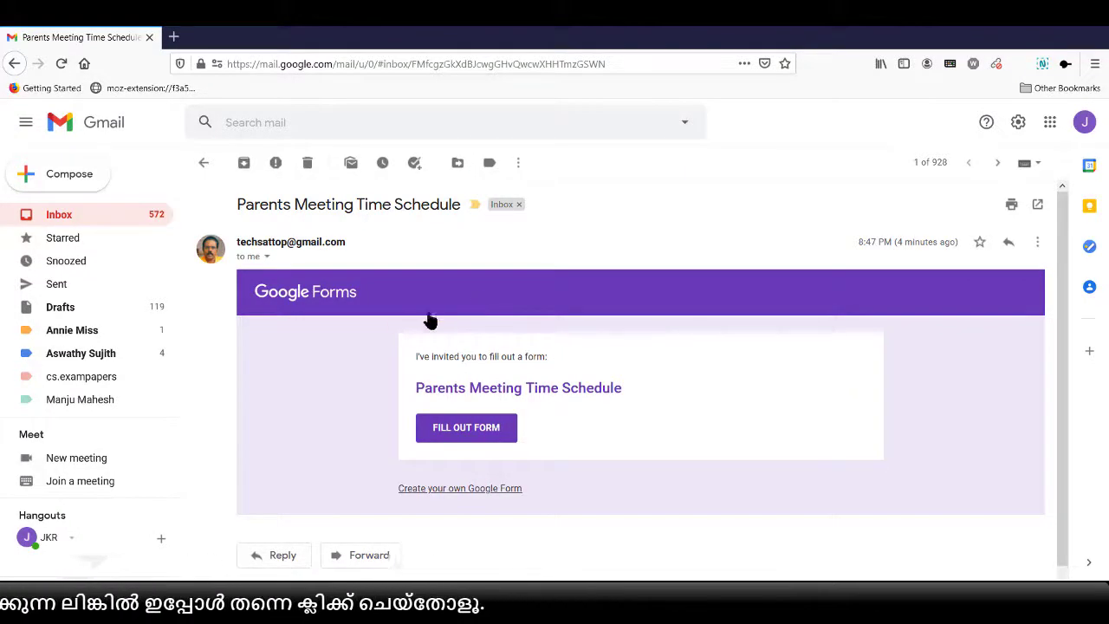
Open the form once more from the invitation and select the fifth listed child to check the remaining time slots
click(449, 440)
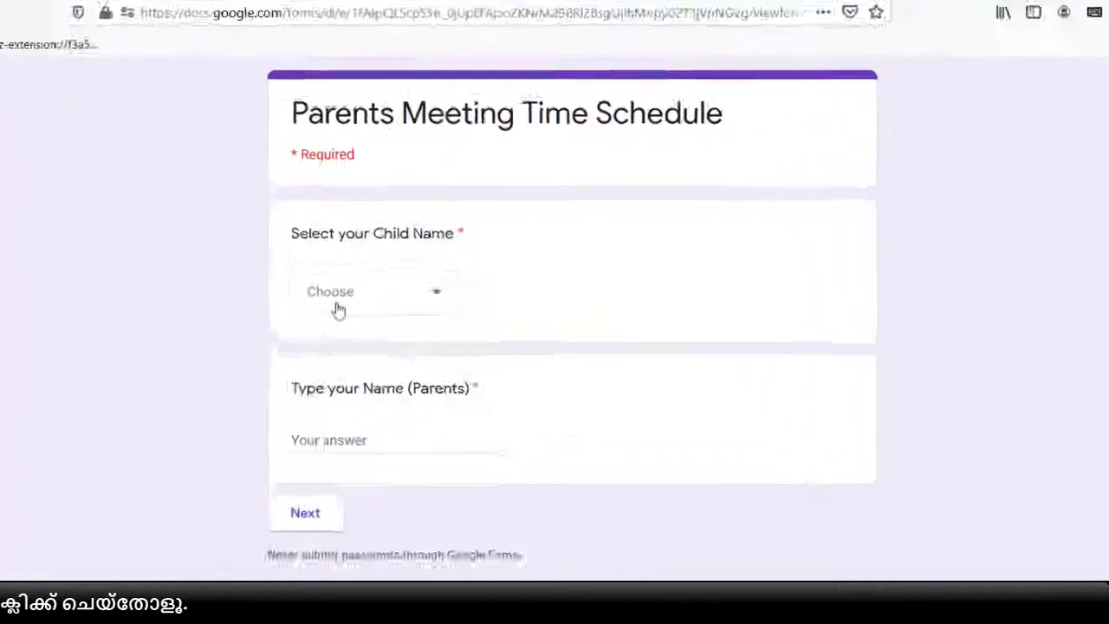
click(375, 288)
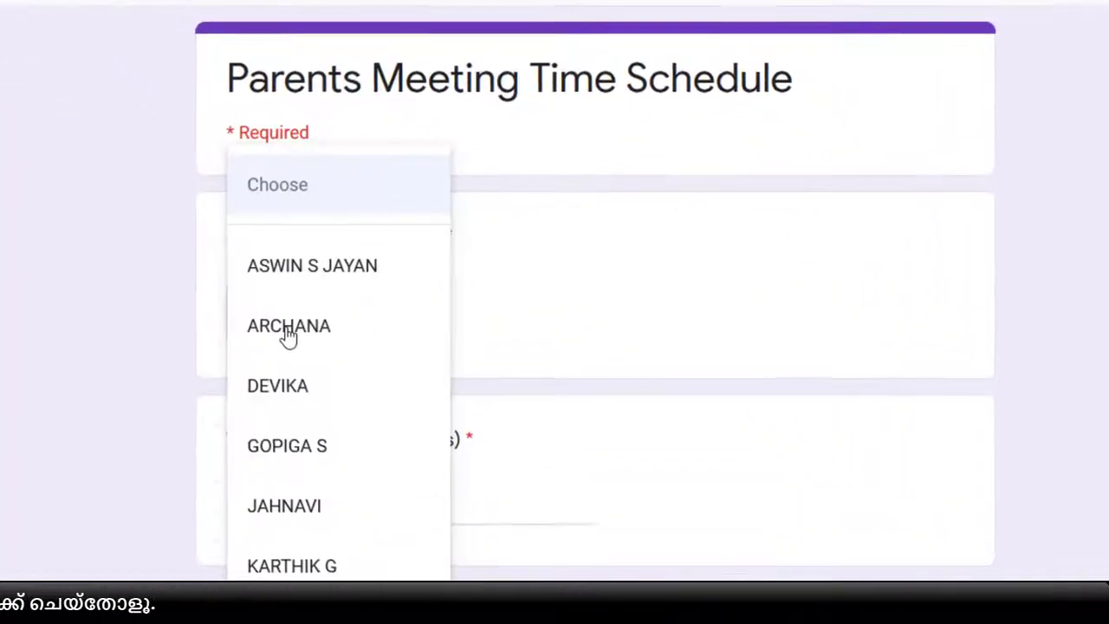
click(307, 520)
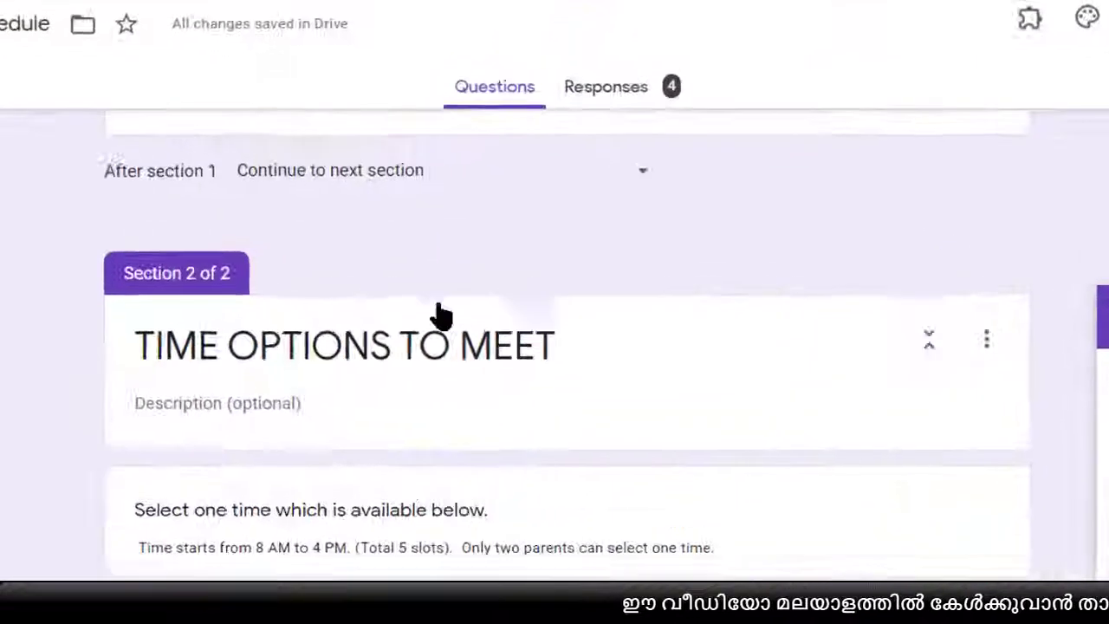
Switch to the form editor, view the responses, and create a new linked spreadsheet for them
click(625, 77)
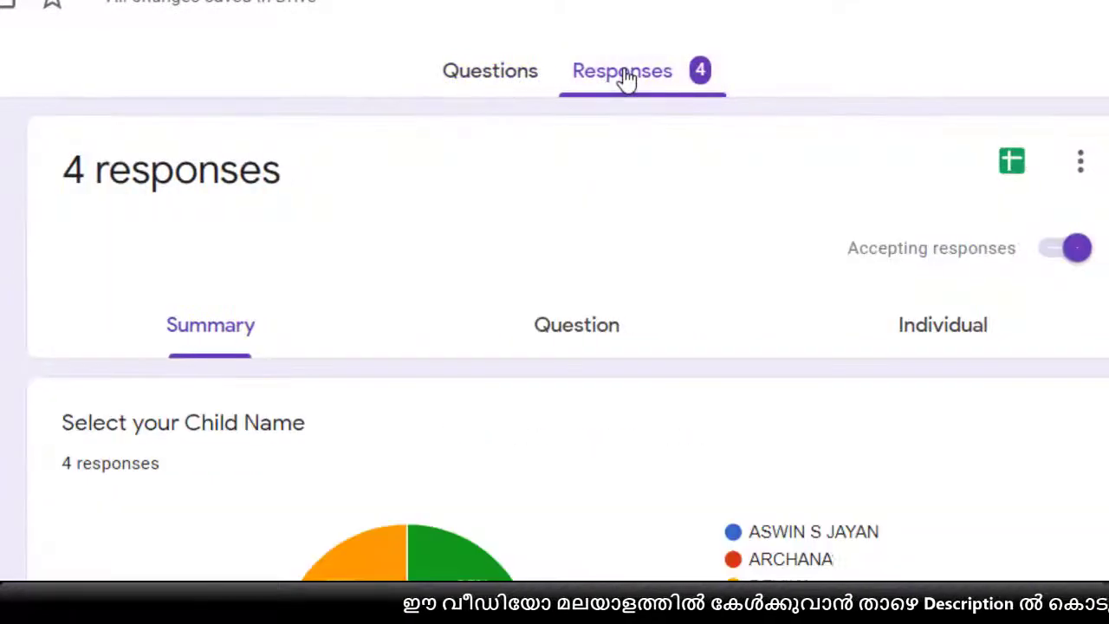
click(1010, 163)
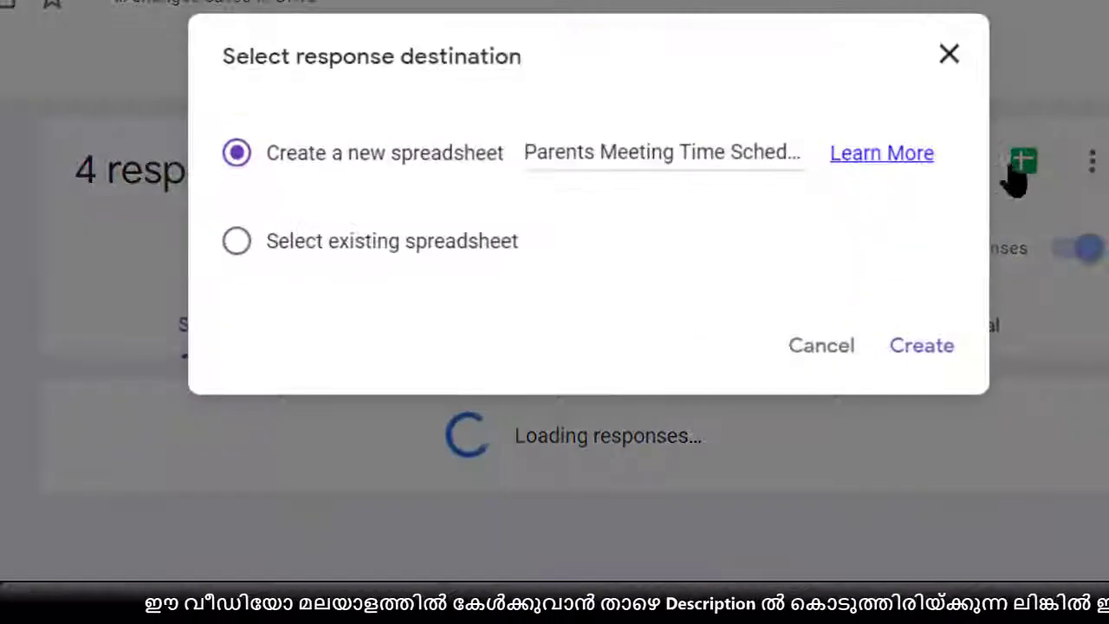
click(922, 346)
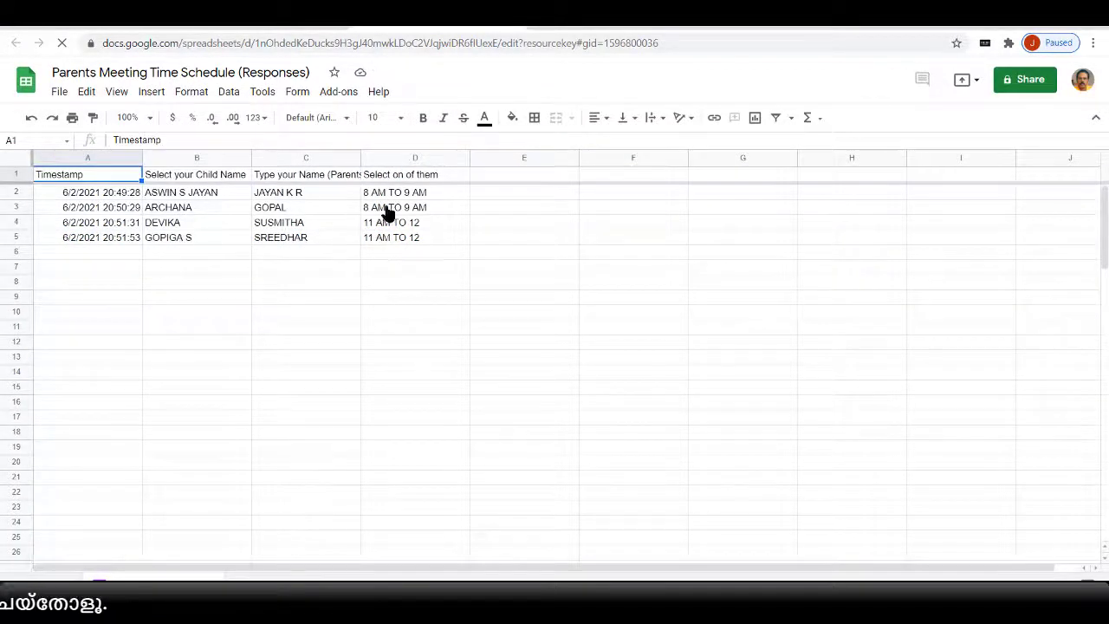
click(284, 346)
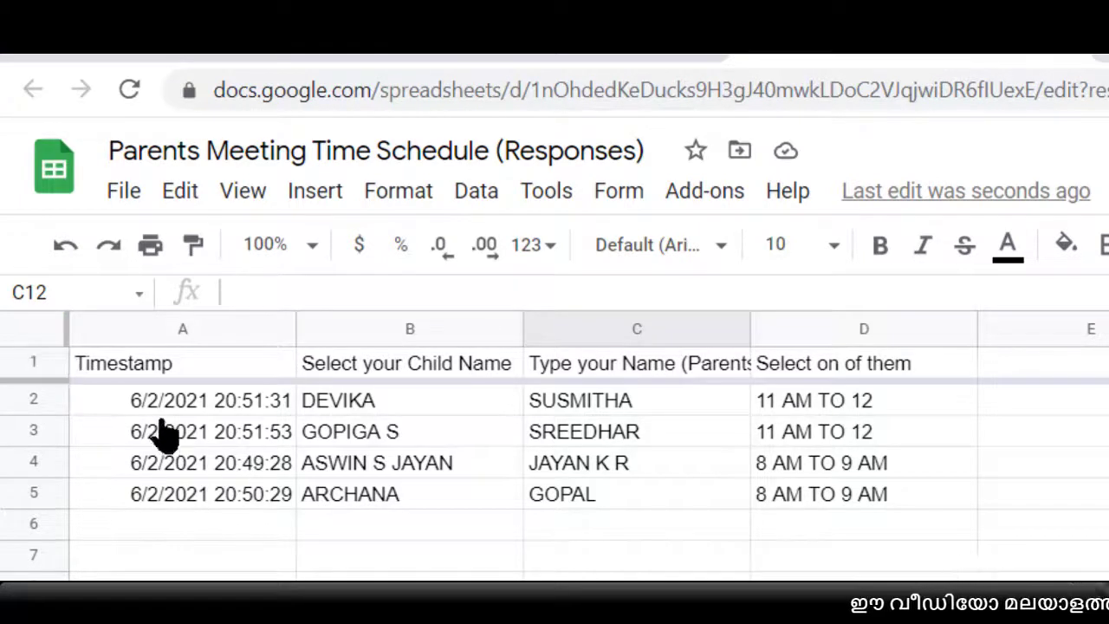
Sort the entire responses sheet by the Select on of them column in Z to A order, treating the first row as a header
click(37, 336)
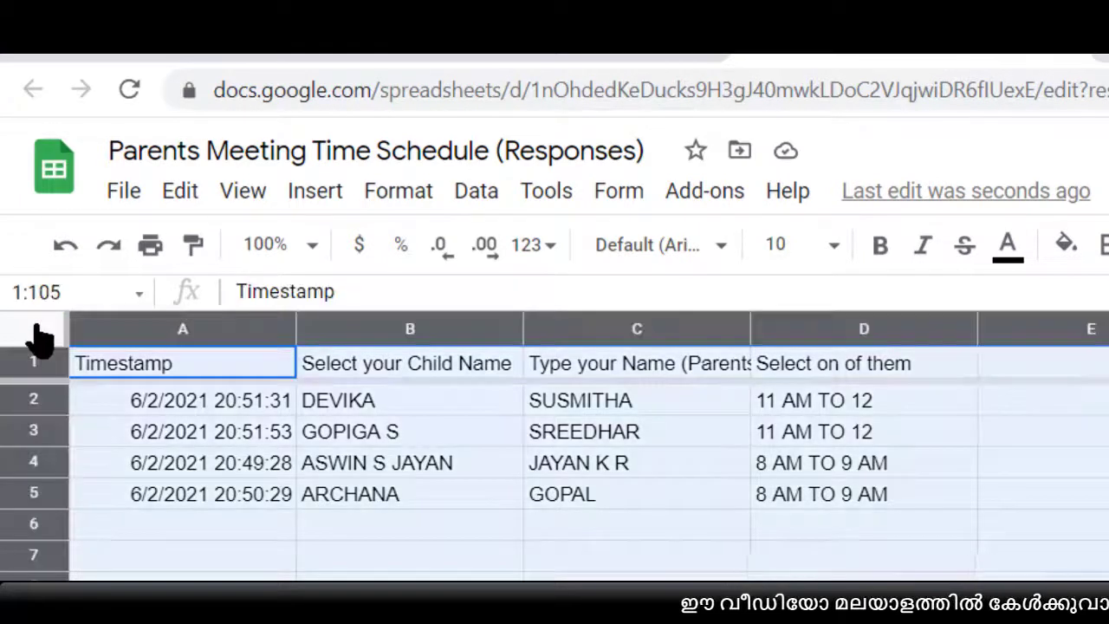
click(482, 203)
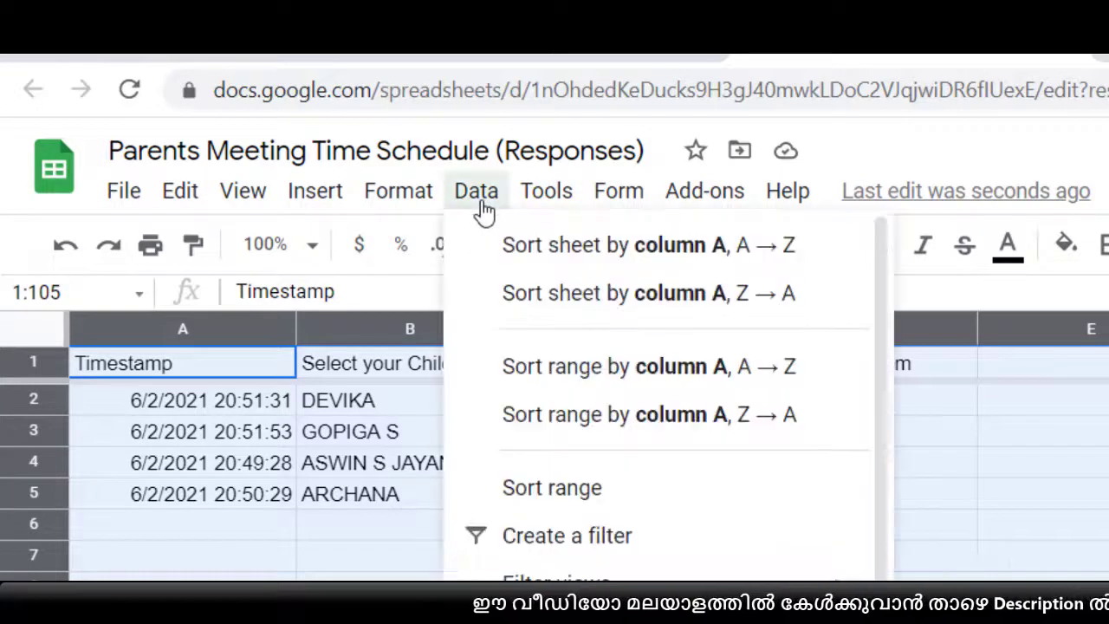
click(529, 492)
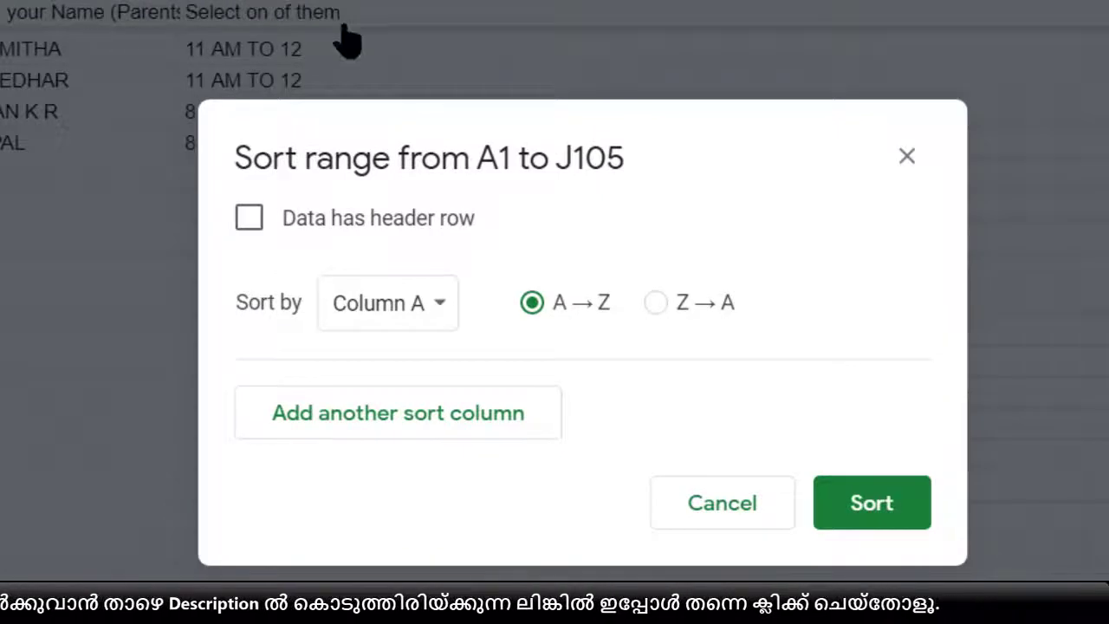
click(250, 218)
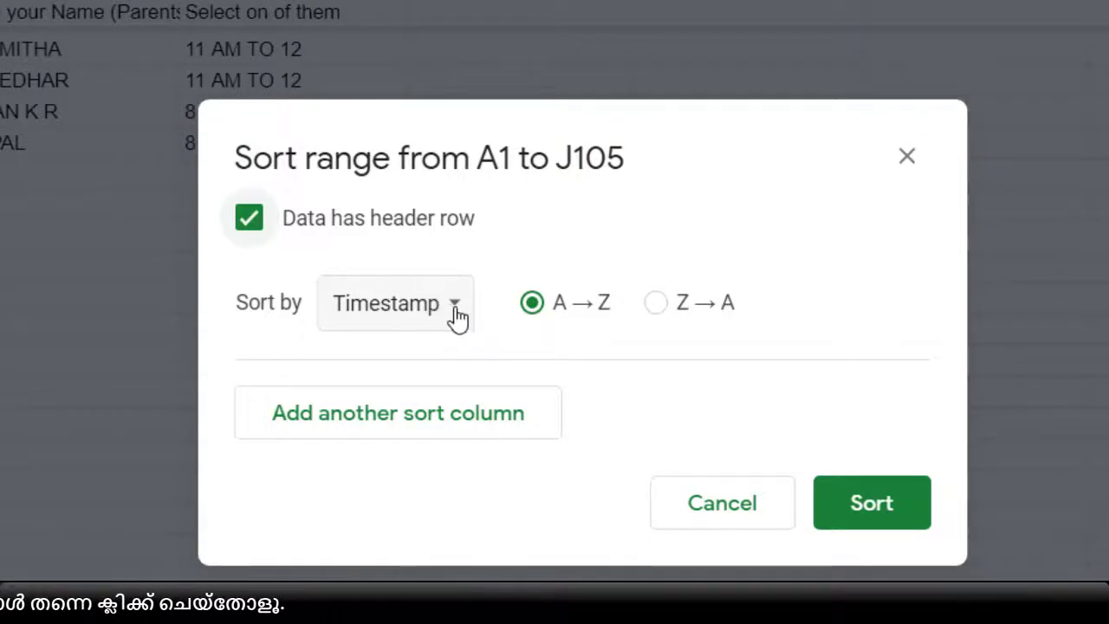
drag(557, 156, 479, 430)
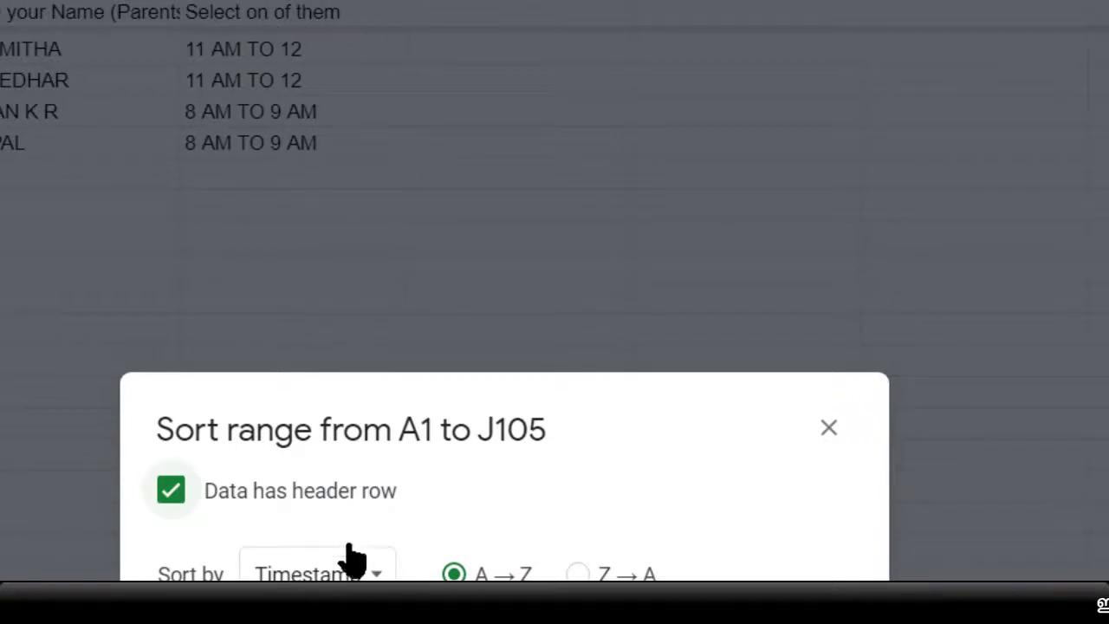
click(379, 577)
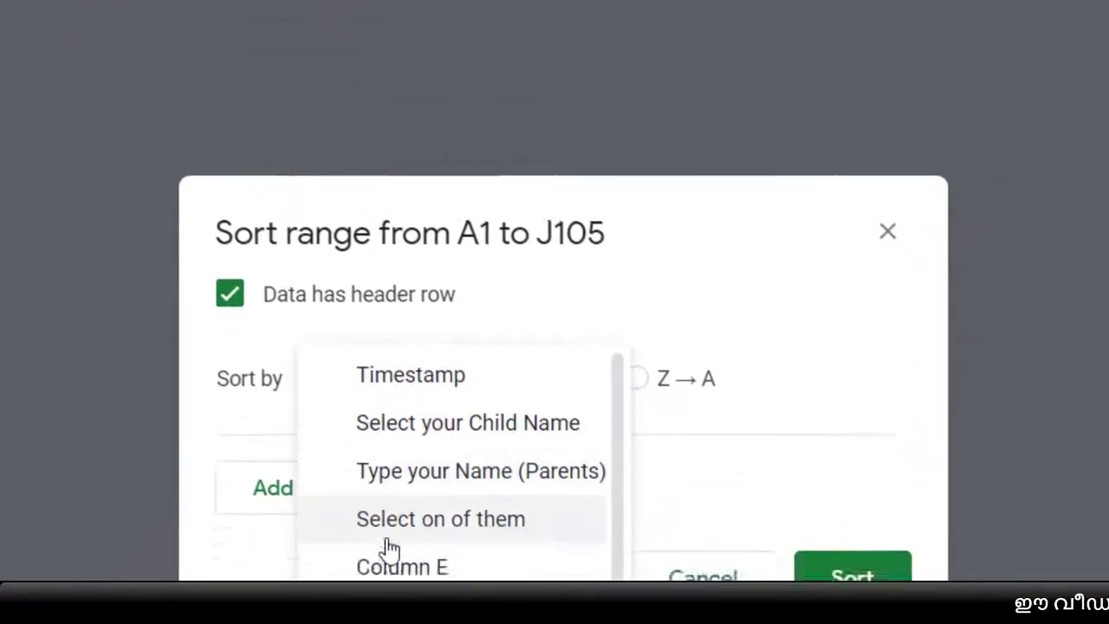
click(496, 463)
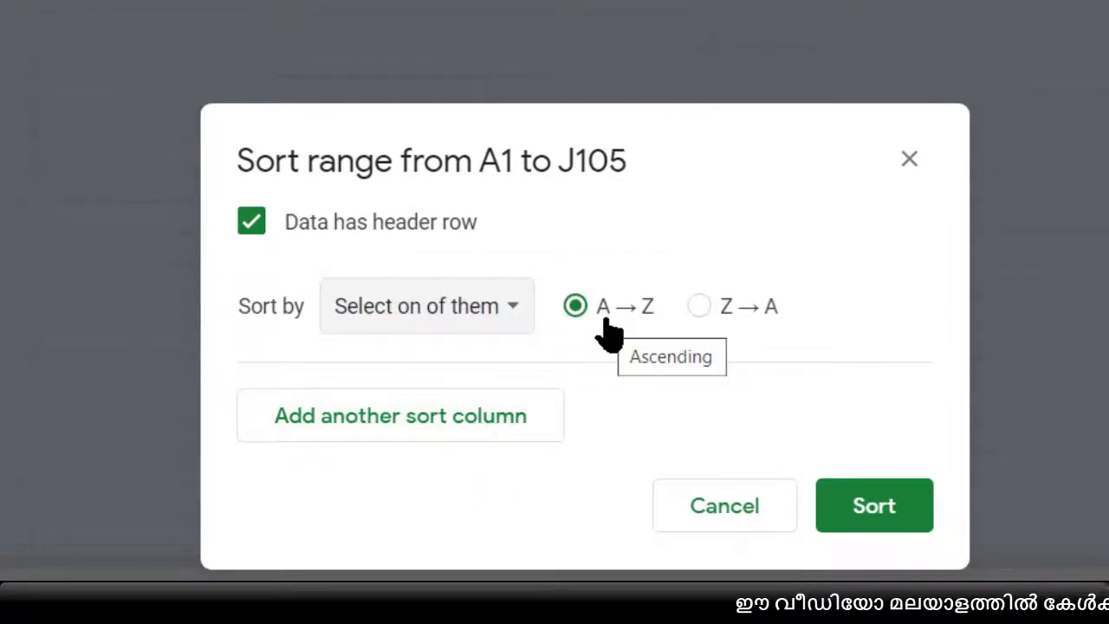
click(700, 308)
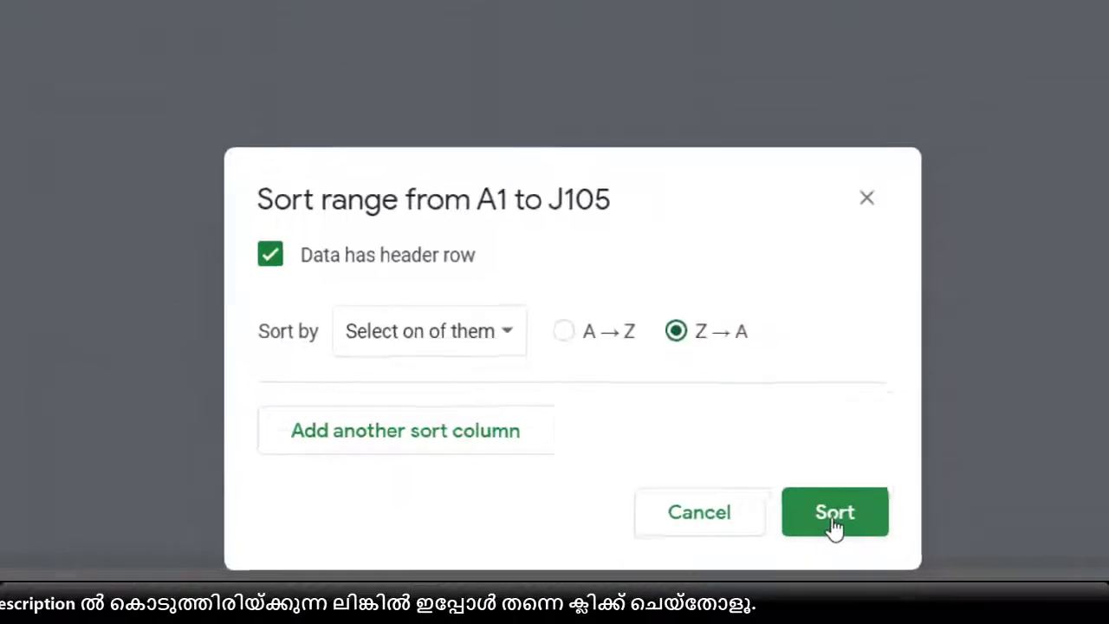
click(871, 520)
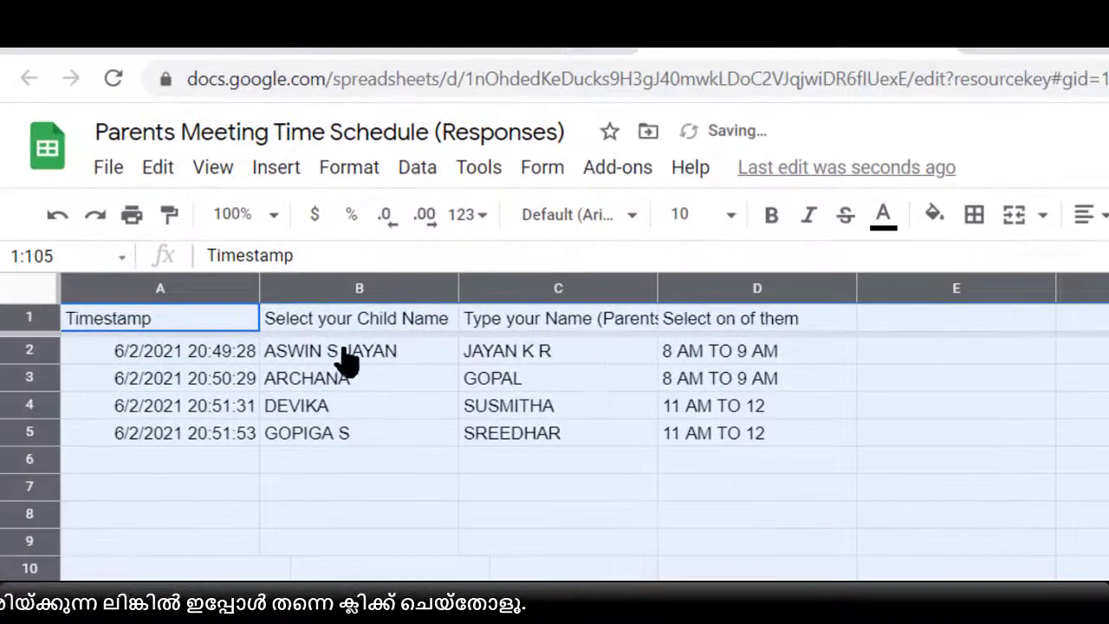